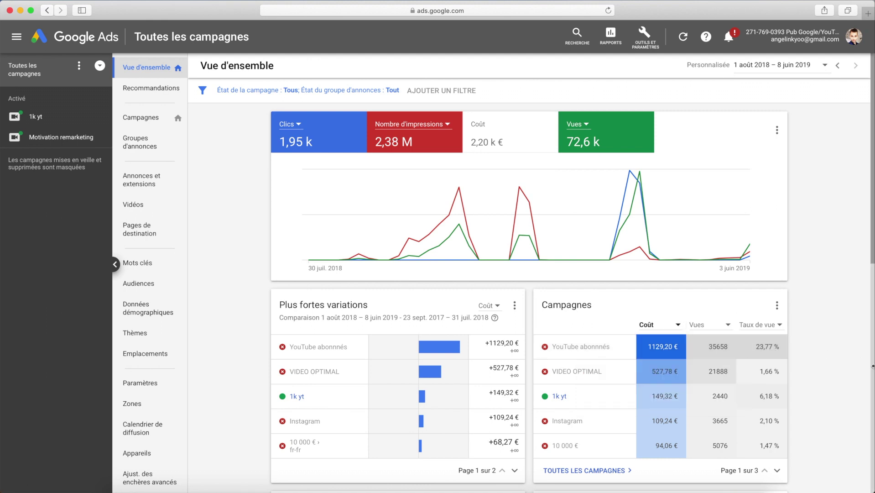
# Open the audience manager (Gestion des audiences) from the shared library tools
pyautogui.moveTo(597, 380)
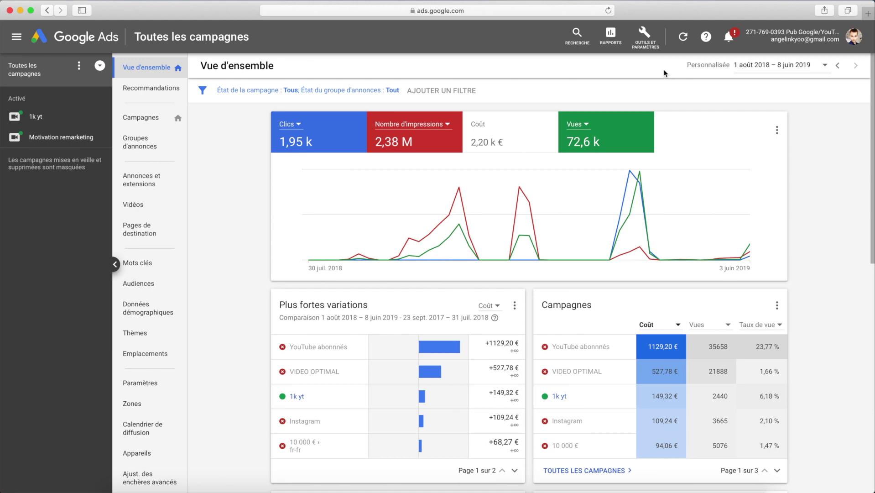
pyautogui.click(644, 36)
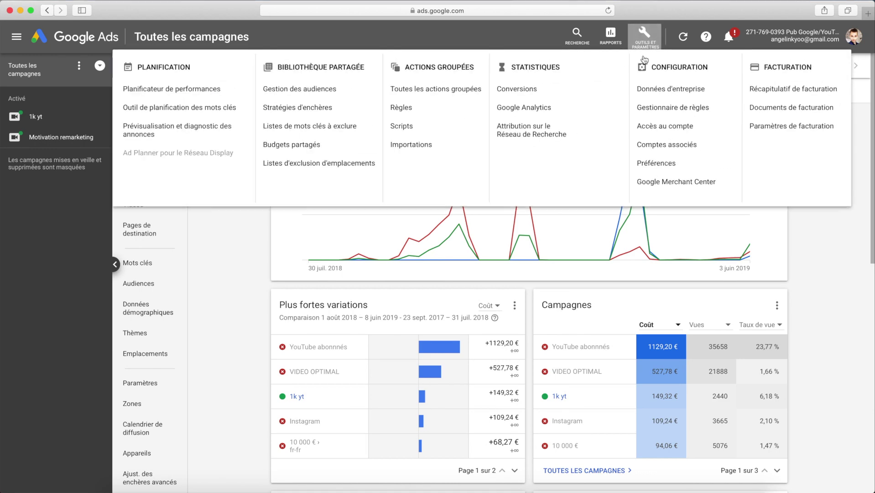
pyautogui.click(317, 91)
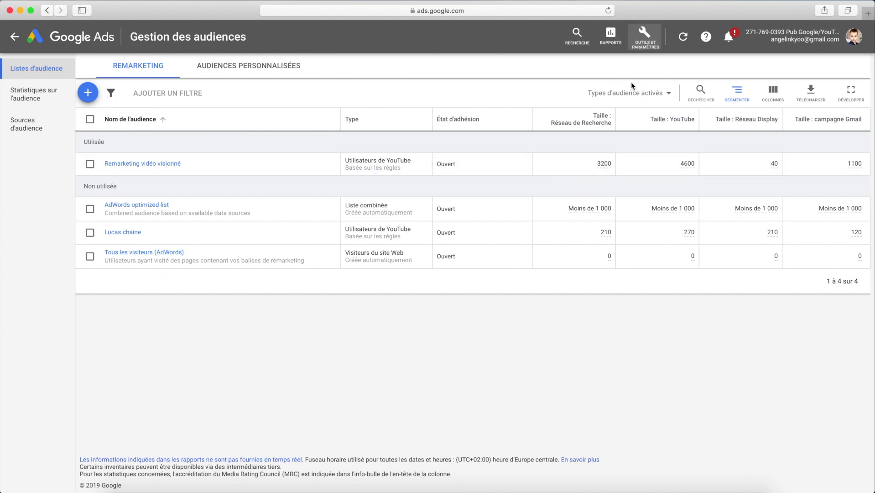
pyautogui.click(644, 36)
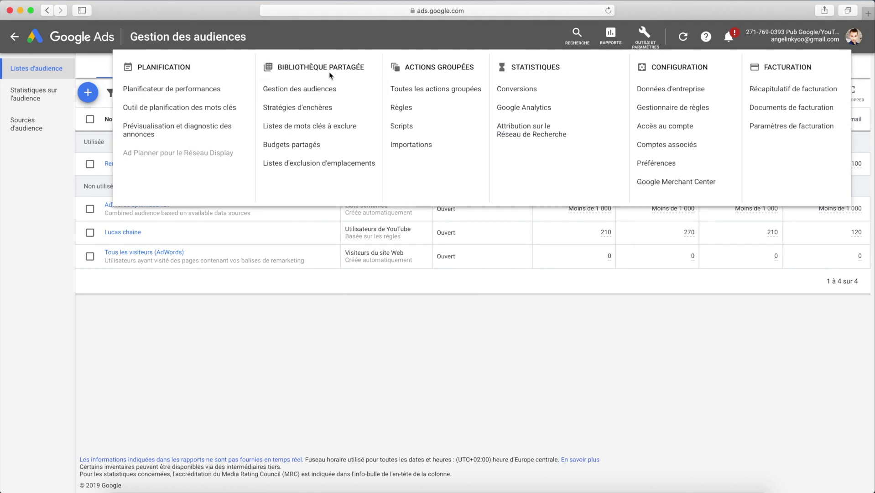
pyautogui.click(425, 325)
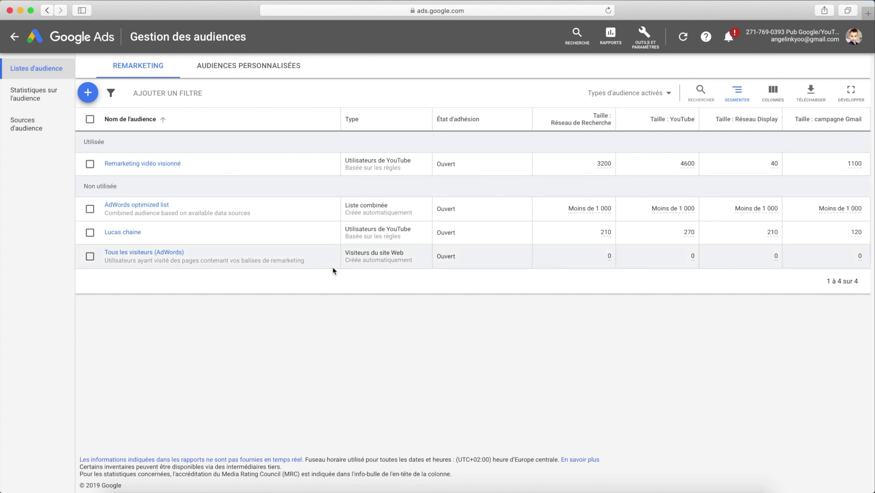
# Start a YouTube users remarketing audience named bwid, with members who viewed any video from a channel (A visionné une vidéo d'une chaîne)
pyautogui.click(89, 94)
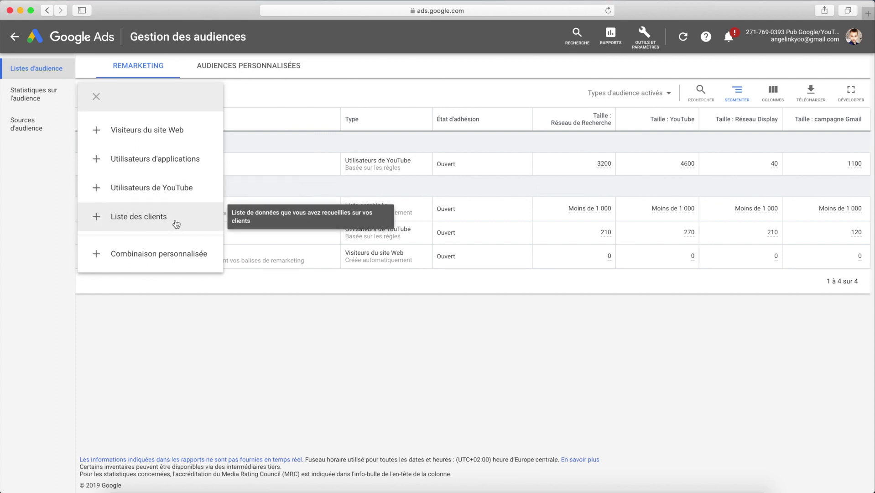
pyautogui.click(177, 194)
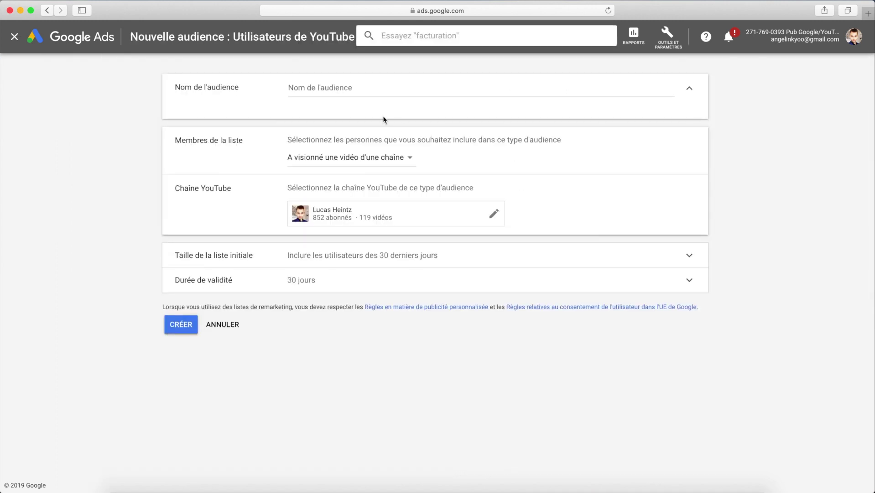
pyautogui.click(349, 90)
pyautogui.write('bwid')
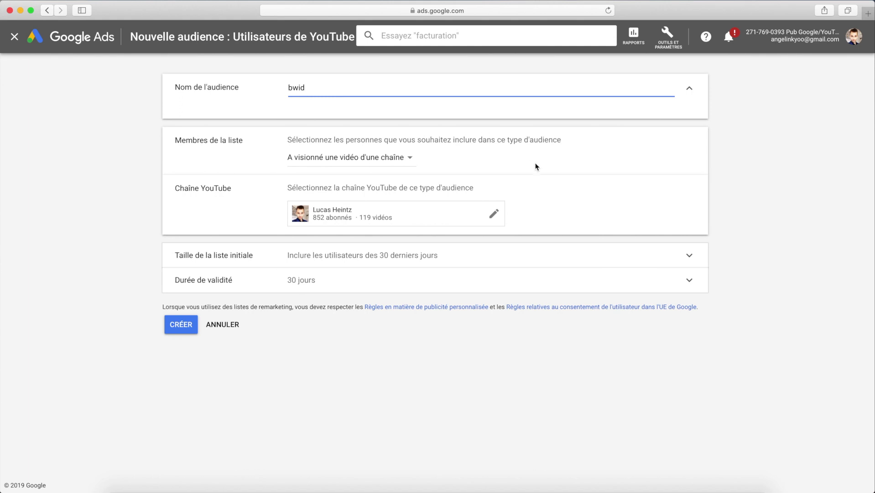
pyautogui.click(403, 160)
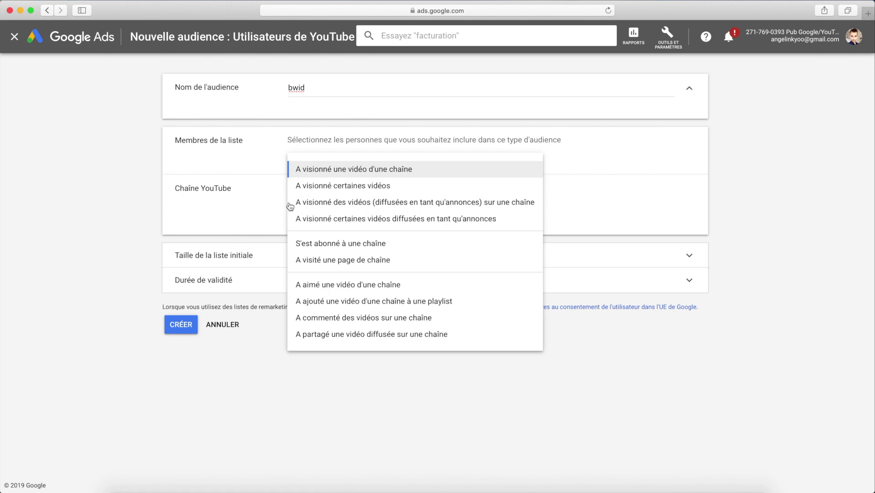
pyautogui.click(377, 171)
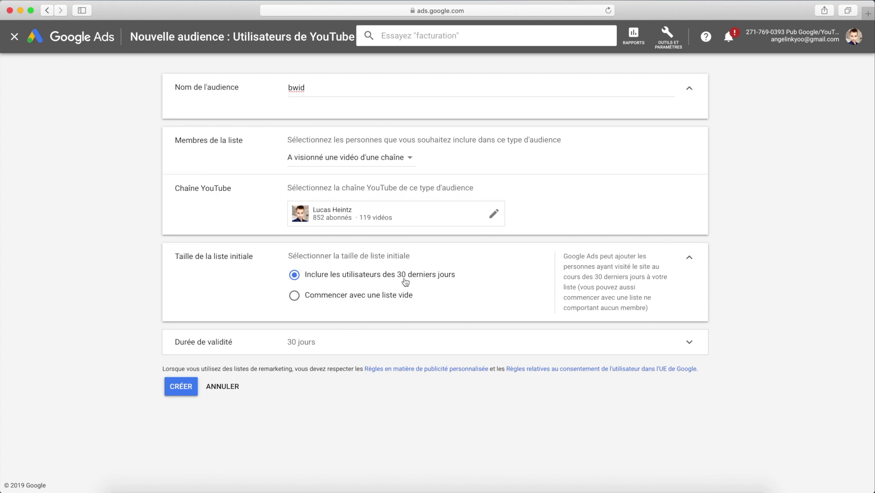
# Set the audience's membership duration to 200 days and create the audience
pyautogui.click(383, 344)
pyautogui.click(339, 373)
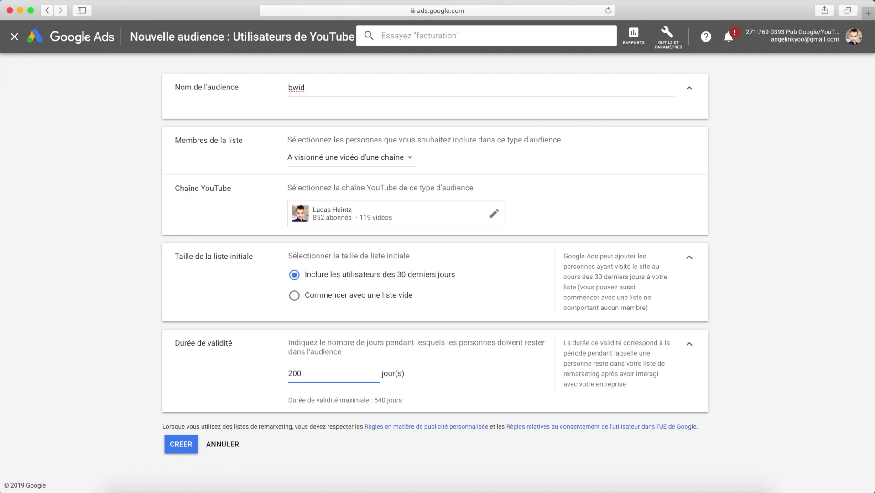
pyautogui.click(187, 441)
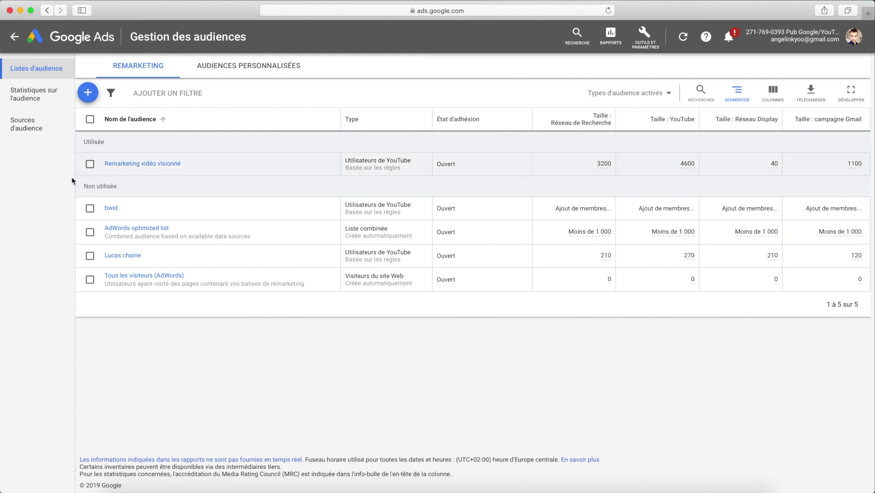
# Delete the bwid audience from the remarketing lists and confirm the deletion
pyautogui.click(90, 208)
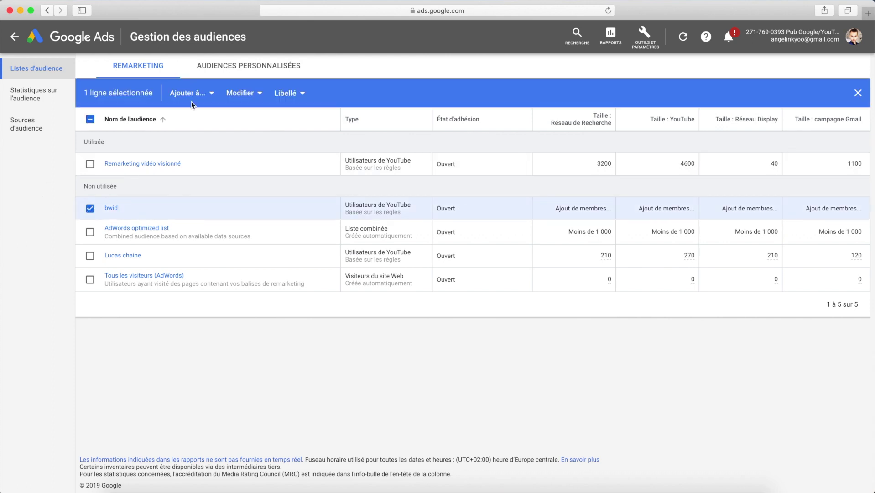
pyautogui.click(254, 94)
pyautogui.click(250, 112)
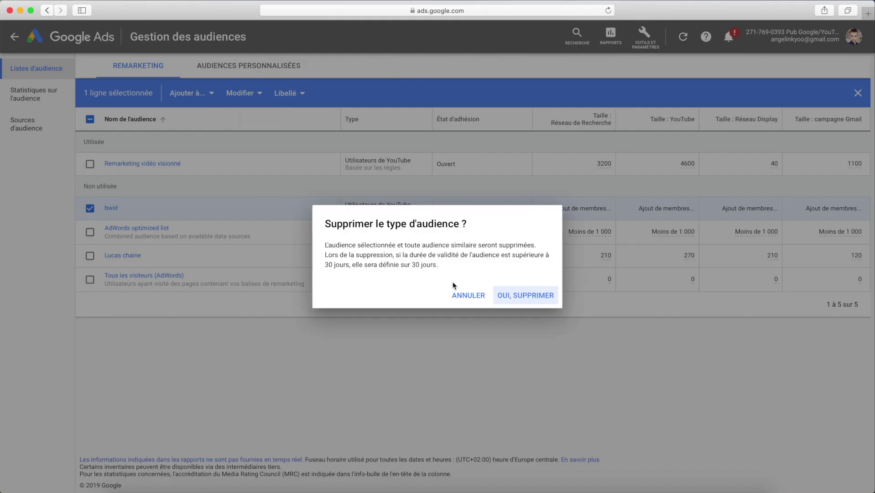
pyautogui.click(517, 297)
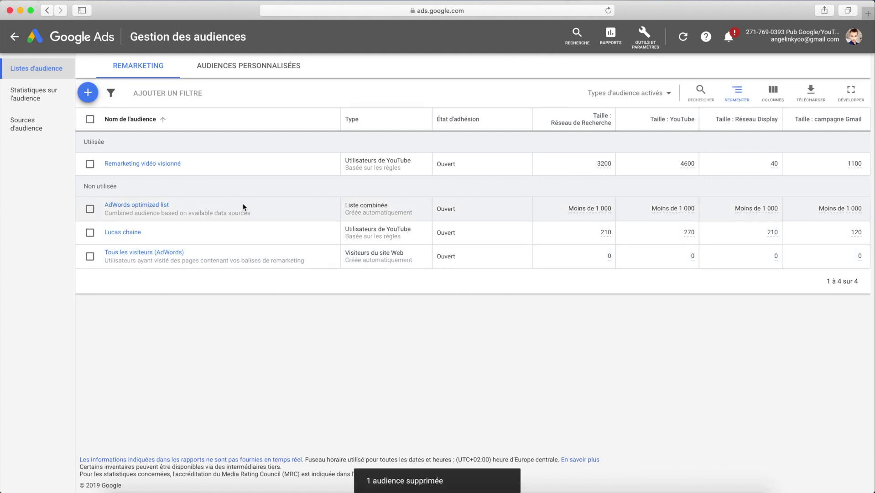
pyautogui.click(90, 93)
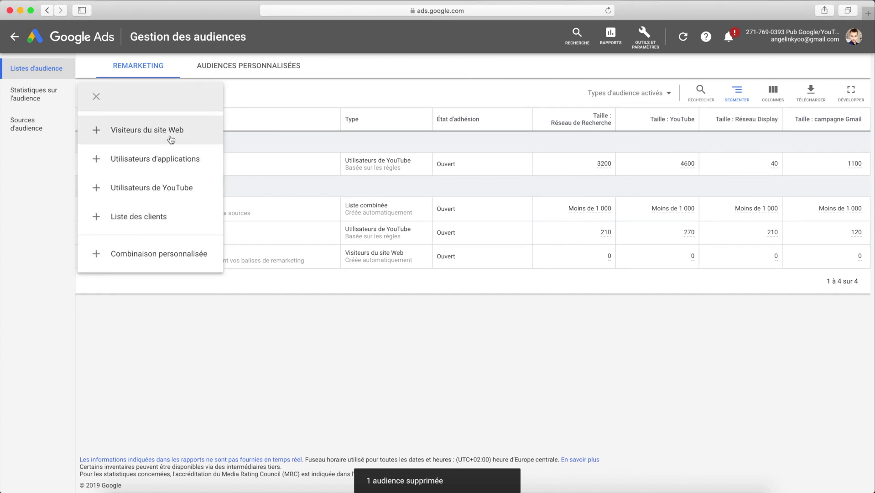
pyautogui.click(385, 349)
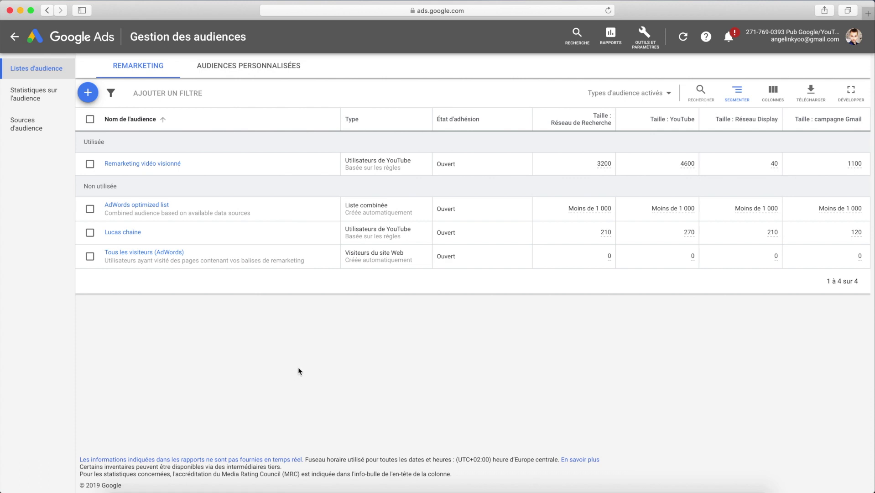
# Inspect the details of the Remarketing vidéo visionné audience, then view the account's audience sources
pyautogui.click(187, 164)
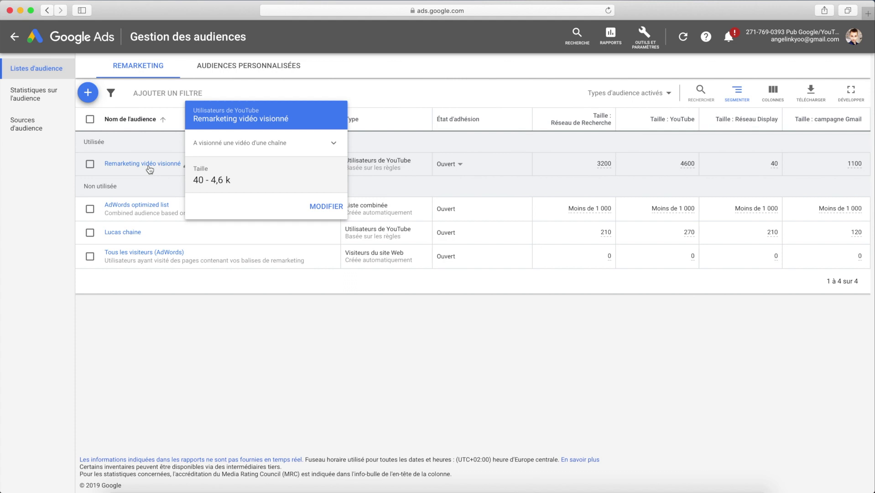
pyautogui.moveTo(136, 235)
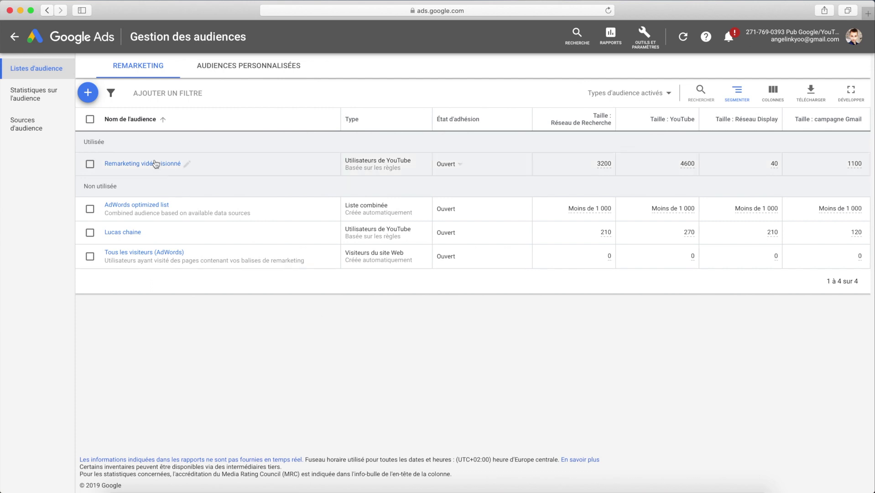
pyautogui.moveTo(167, 165)
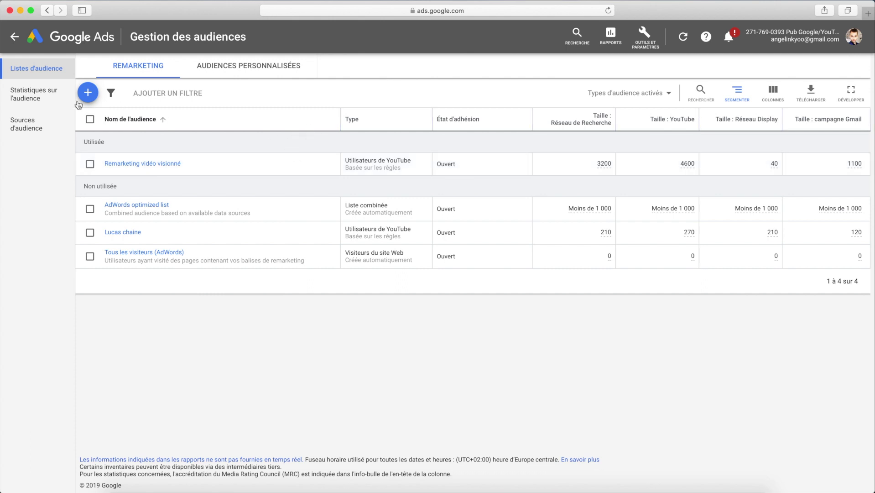
pyautogui.click(40, 124)
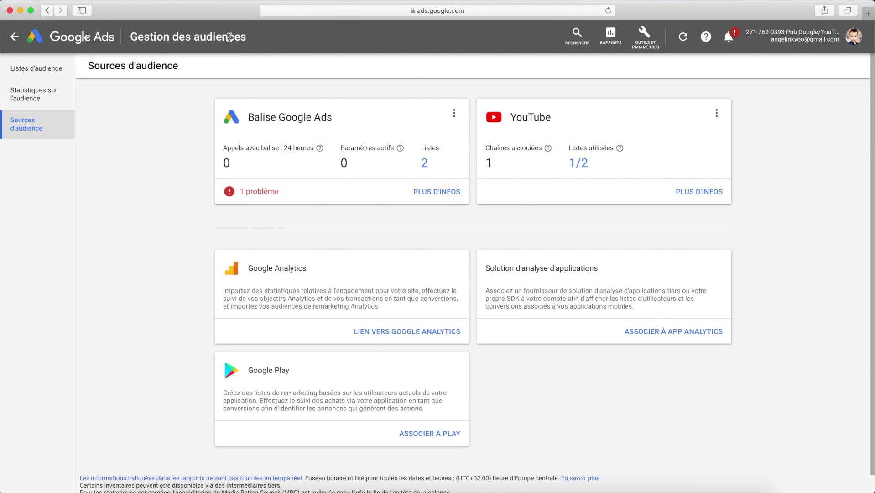
# Return to the campaigns overview and examine the performance of the Motivation remarketing and 1k yt campaigns
pyautogui.click(101, 40)
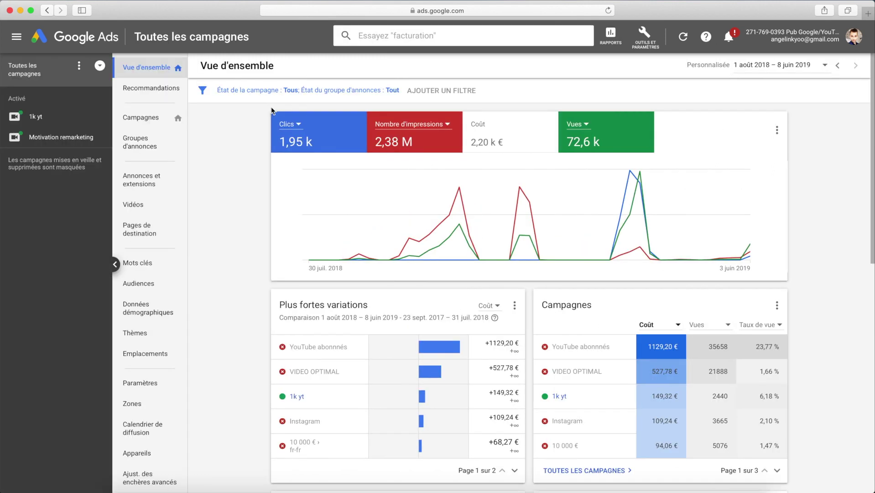
pyautogui.click(64, 139)
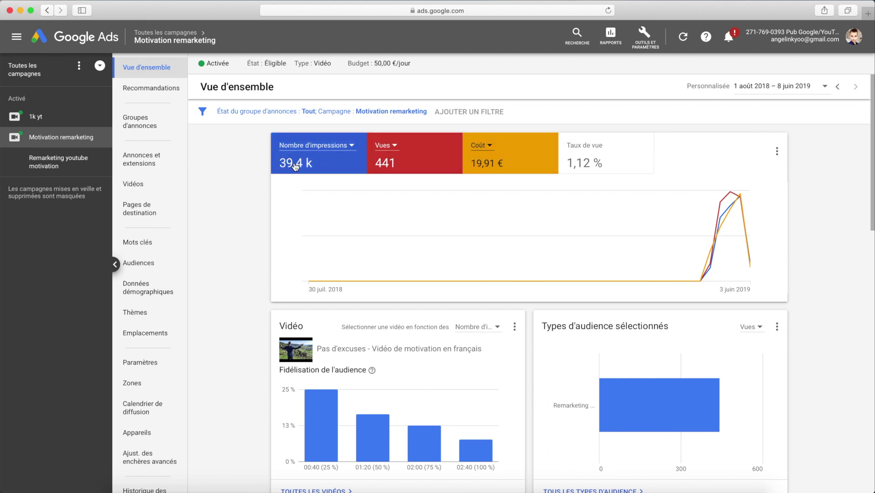
pyautogui.scroll(-3, 556, 210)
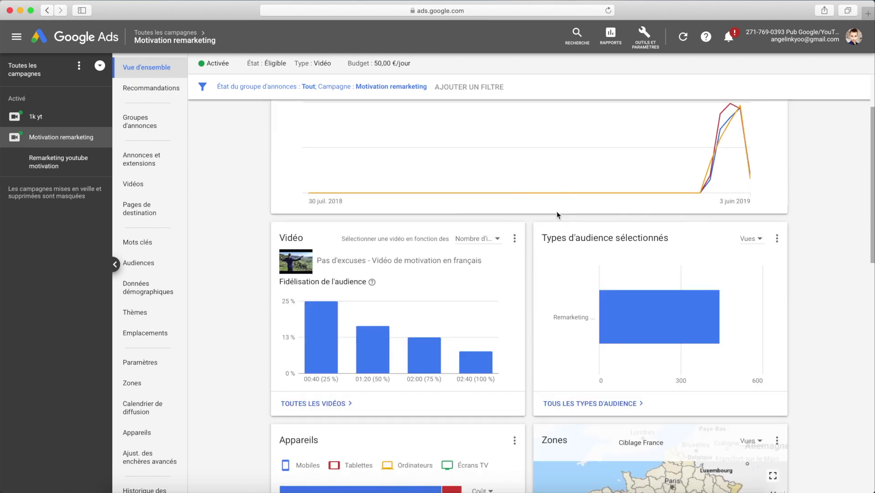
pyautogui.scroll(3, 557, 246)
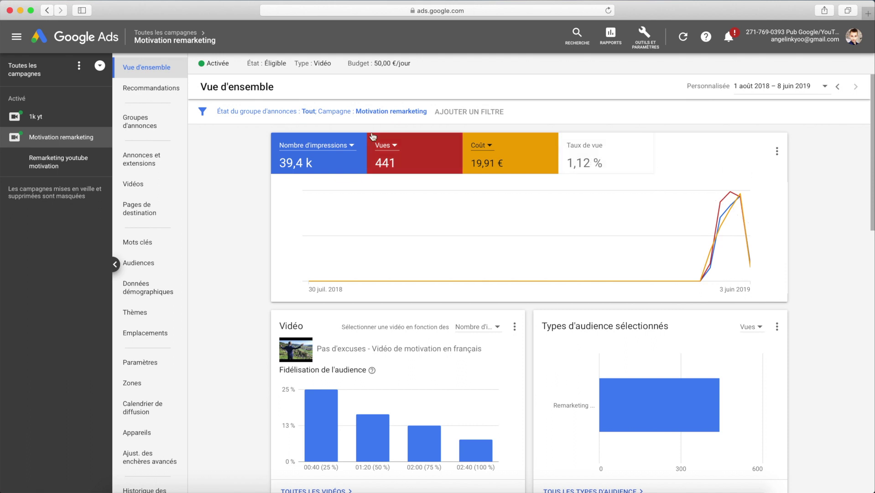
pyautogui.click(77, 114)
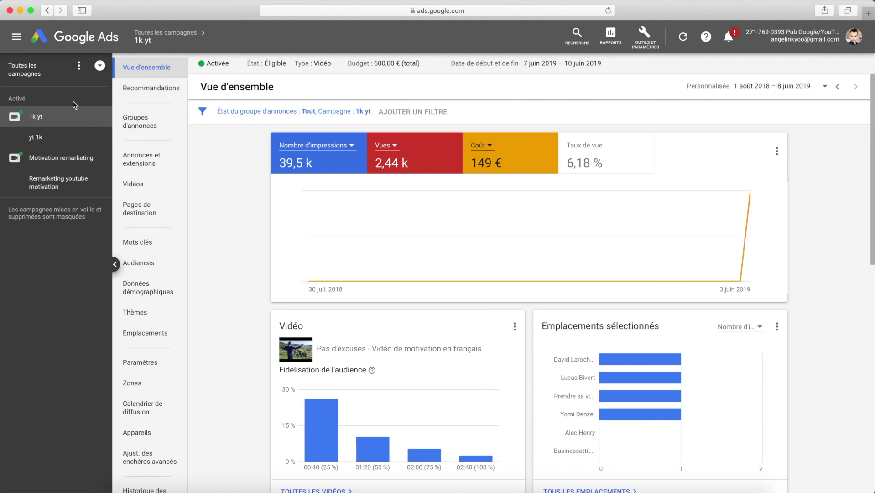
# Start a new campaign from the all-campaigns list, without a specific objective (Créer une campagne sans objectif spécifique)
pyautogui.click(25, 70)
pyautogui.click(152, 118)
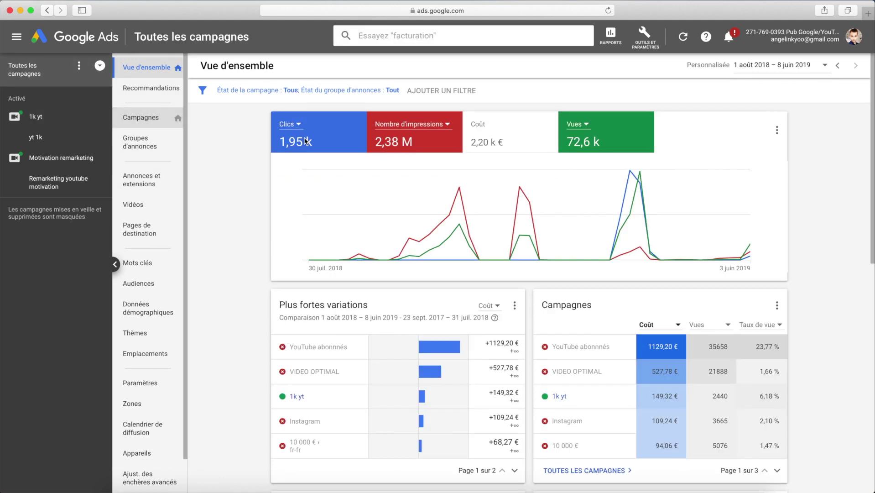
pyautogui.click(201, 94)
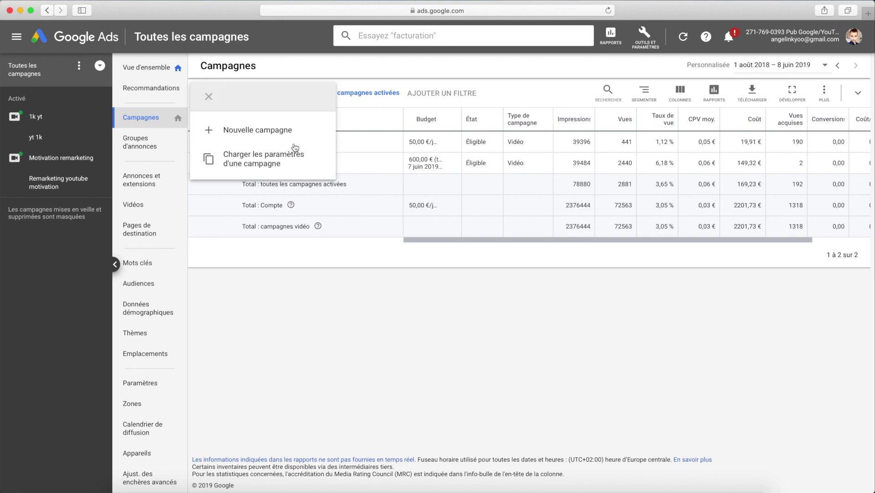
pyautogui.click(265, 130)
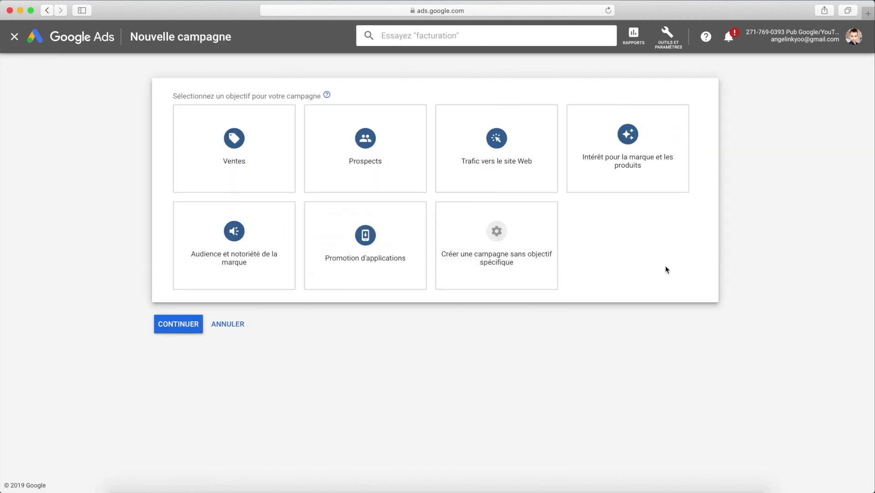
pyautogui.click(503, 234)
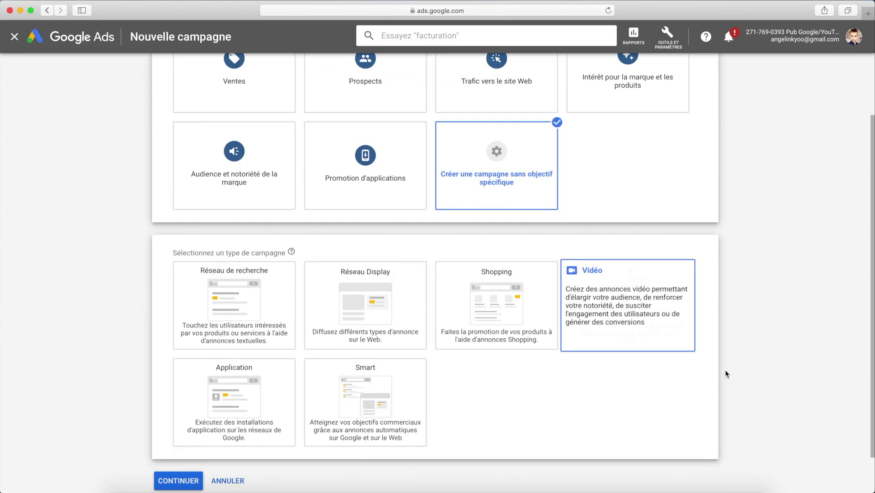
# Choose the Vidéo campaign type with the Campagne vidéo personnalisée subtype and continue to the campaign setup
pyautogui.scroll(3, 775, 337)
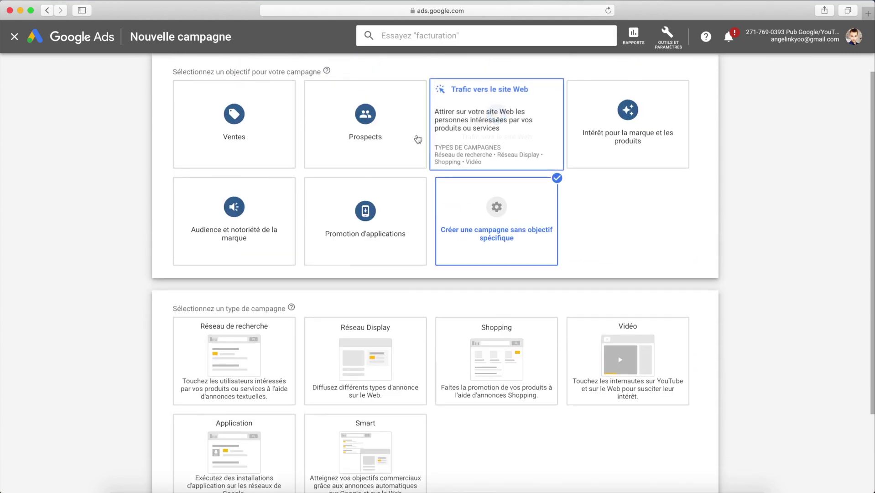
pyautogui.scroll(-4, 706, 240)
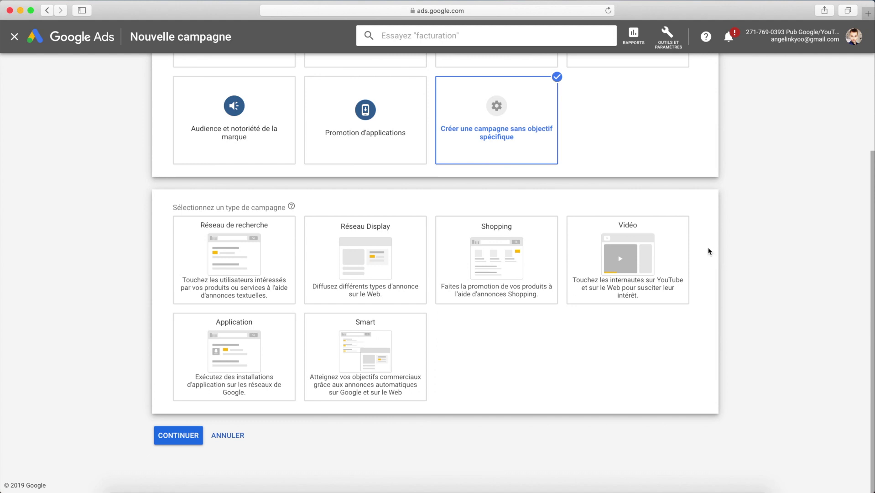
pyautogui.scroll(1, 708, 251)
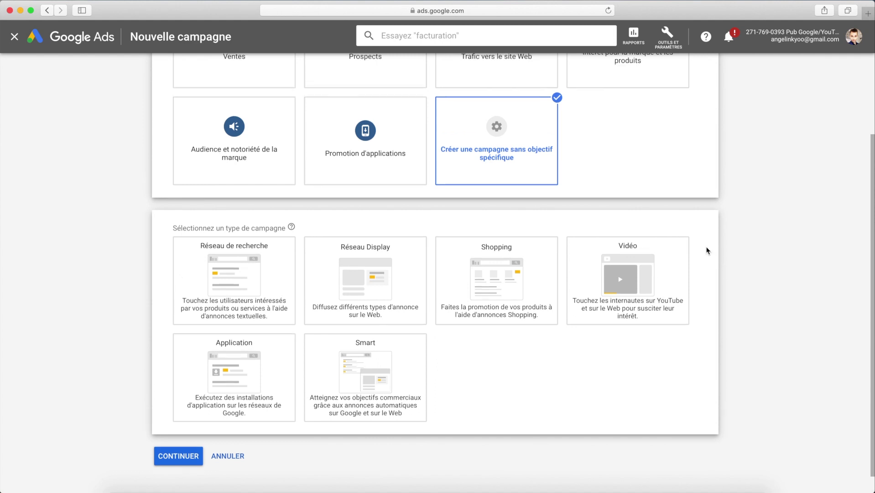
pyautogui.click(614, 275)
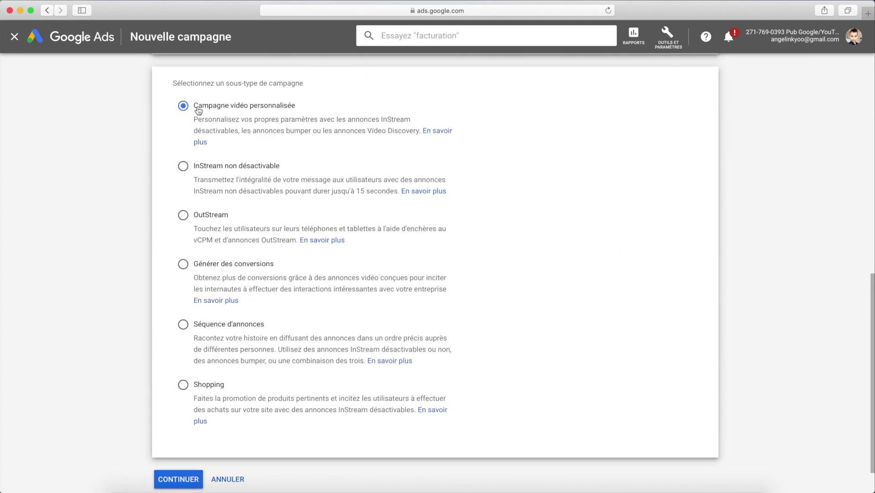
pyautogui.scroll(-1, 354, 371)
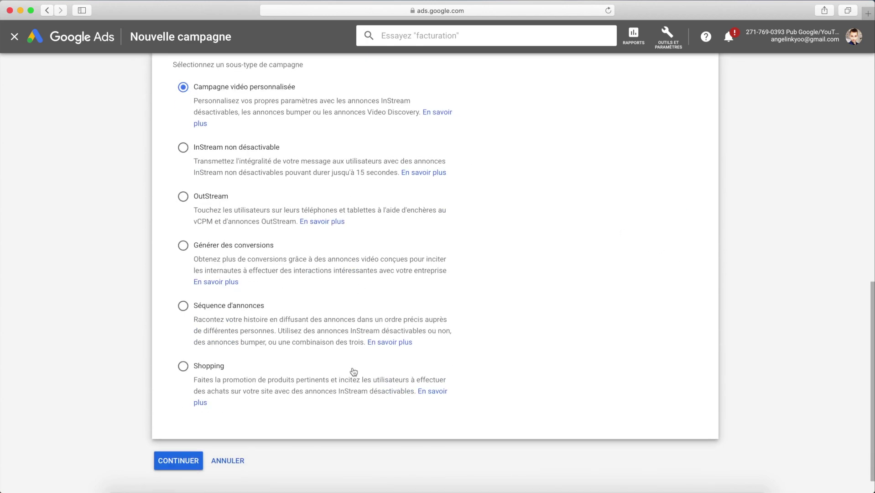
pyautogui.click(193, 456)
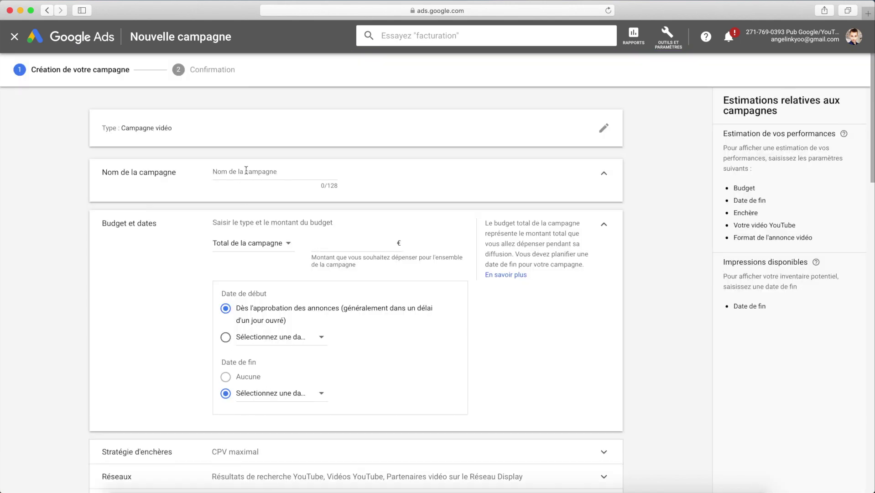
# Look over the campaign creation form and name the campaign dndiew
pyautogui.click(247, 170)
pyautogui.scroll(-6, 289, 228)
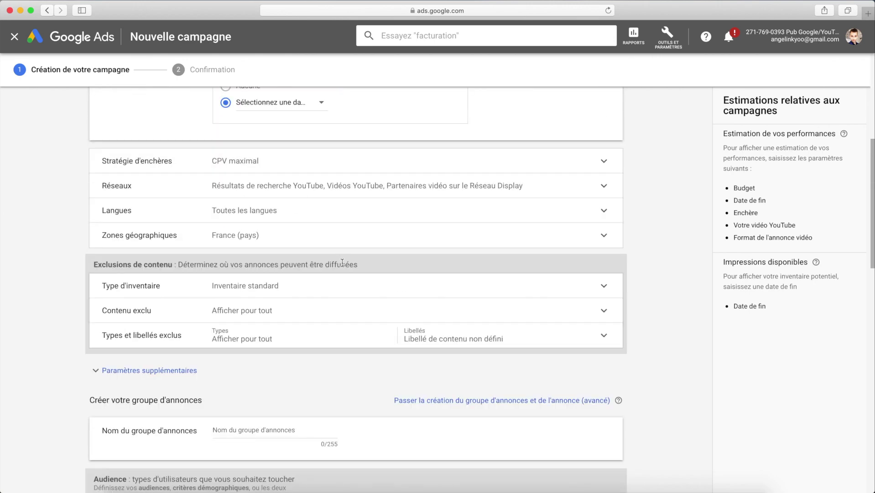
pyautogui.scroll(-3, 343, 263)
pyautogui.scroll(7, 343, 265)
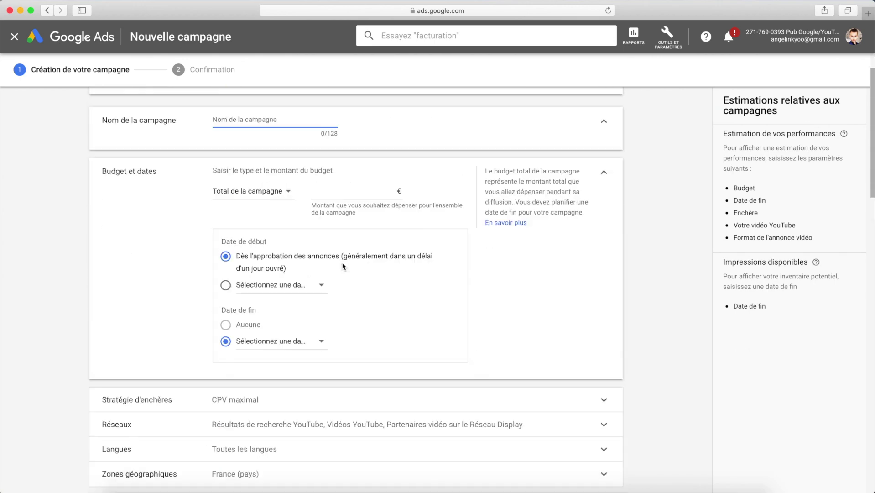
pyautogui.scroll(2, 343, 267)
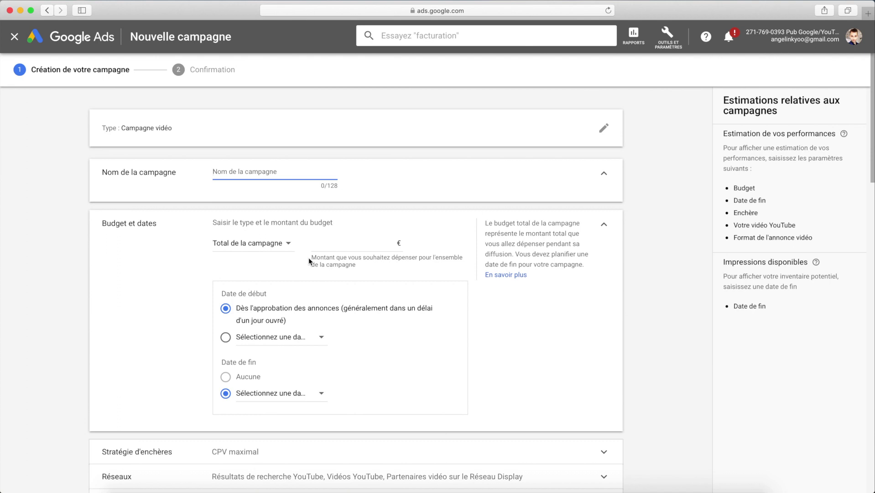
pyautogui.write('dndiew')
# Set a total campaign budget of 500 € and schedule the campaign from 13 juin 2019 to 16 juin 2019
pyautogui.click(256, 243)
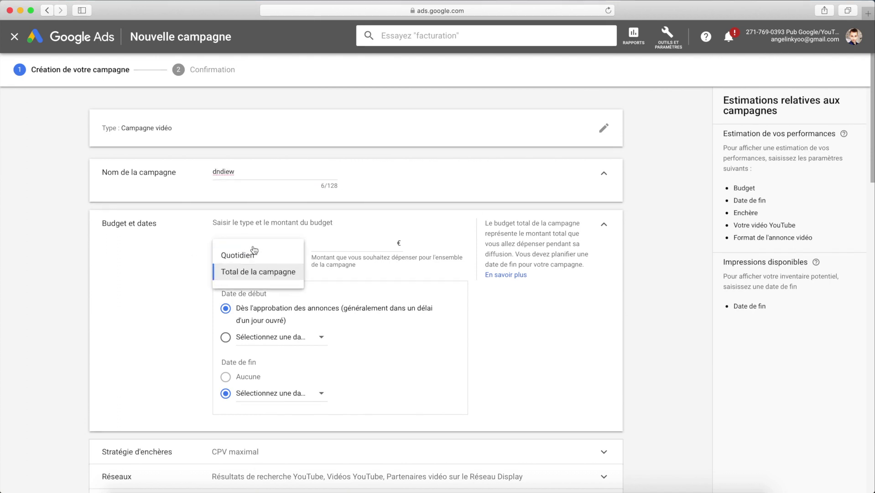
pyautogui.click(184, 267)
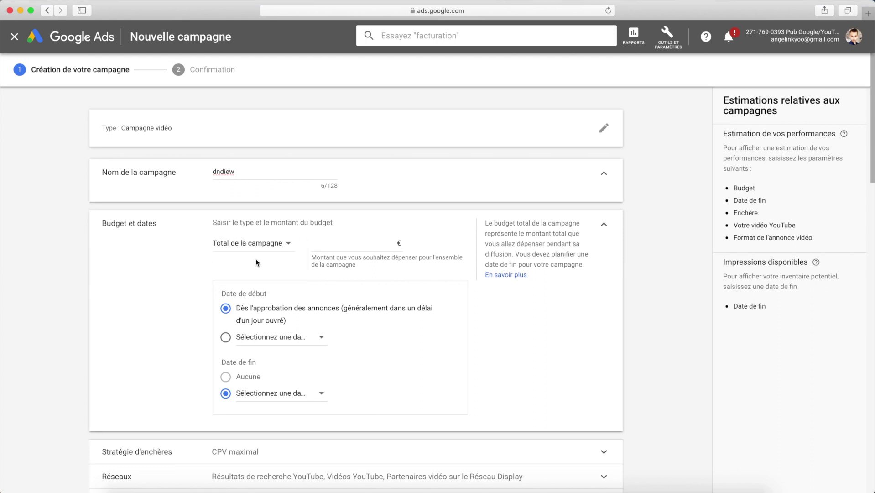
pyautogui.click(359, 245)
pyautogui.write('500')
pyautogui.click(310, 338)
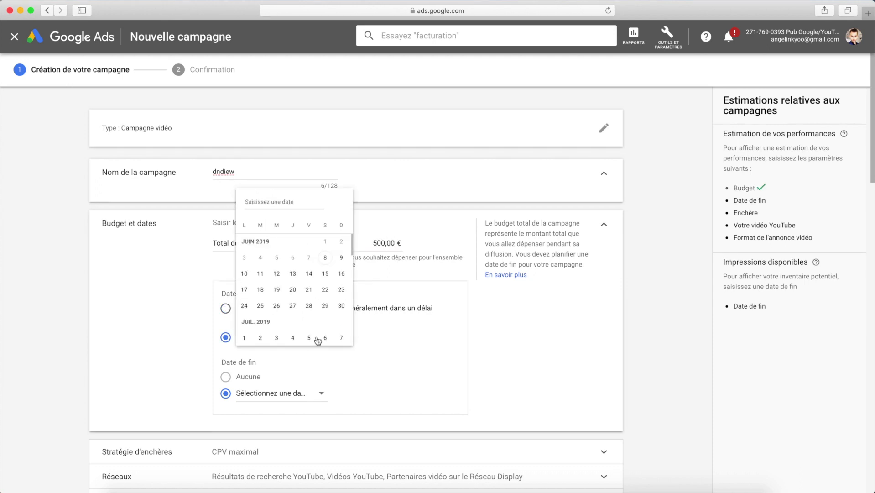
pyautogui.click(322, 405)
pyautogui.click(354, 319)
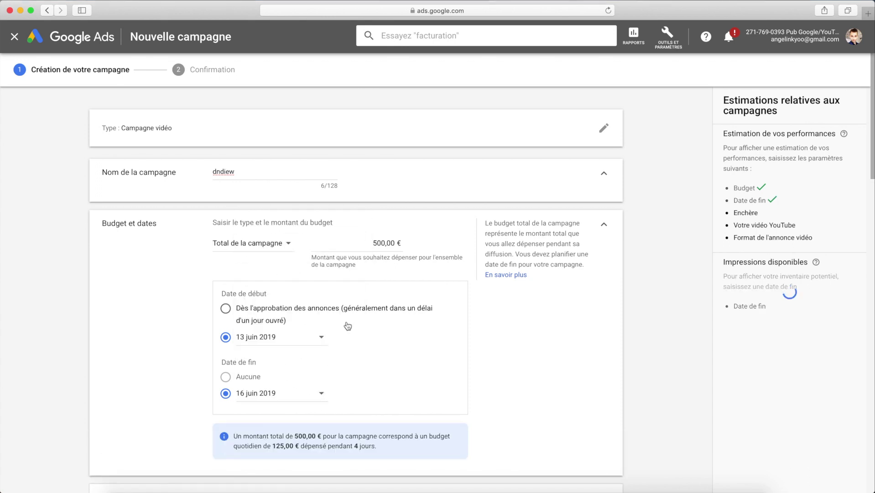
# Review the bidding strategy options available for the campaign
pyautogui.scroll(-3, 379, 390)
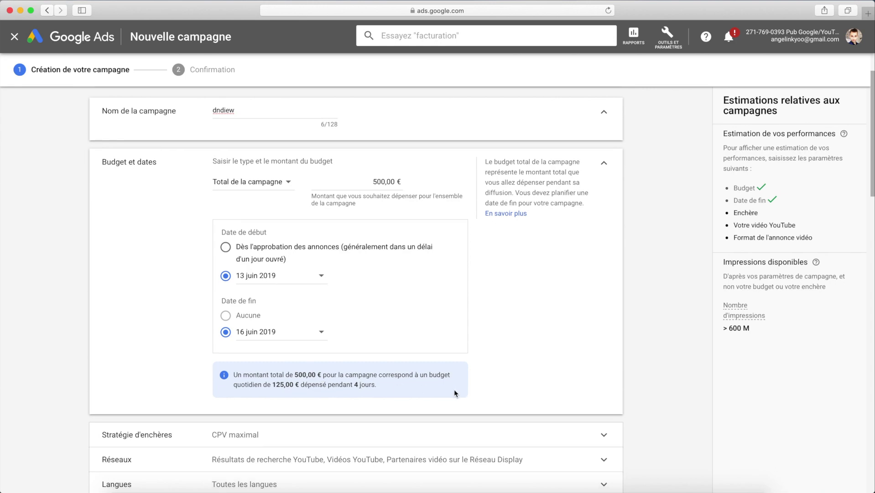
pyautogui.scroll(-5, 451, 388)
pyautogui.click(257, 273)
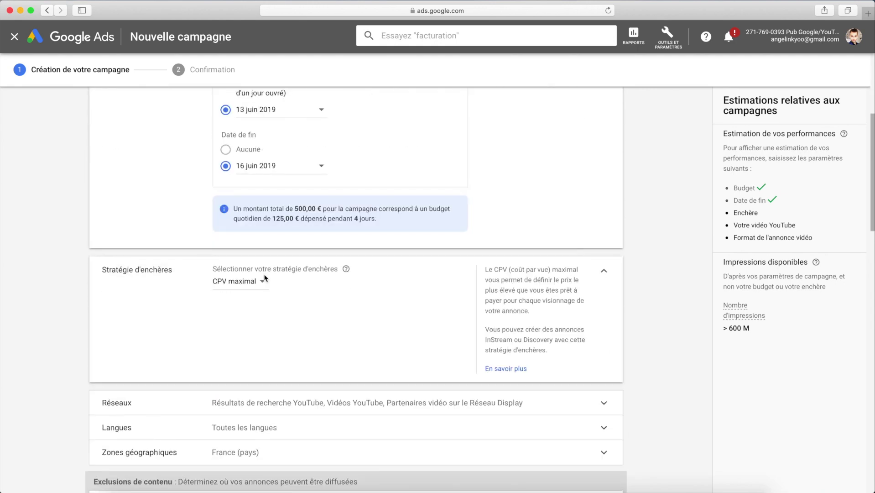
pyautogui.click(259, 282)
pyautogui.click(173, 301)
pyautogui.scroll(-2, 244, 323)
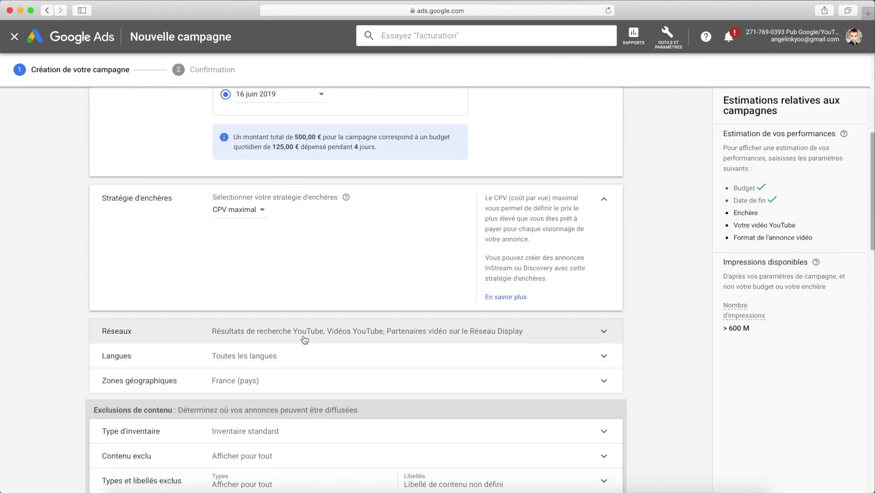
# Restrict the campaign networks to Résultats de recherche YouTube and Vidéos YouTube, excluding Partenaires vidéo sur le Réseau Display
pyautogui.click(260, 332)
pyautogui.scroll(-1, 303, 336)
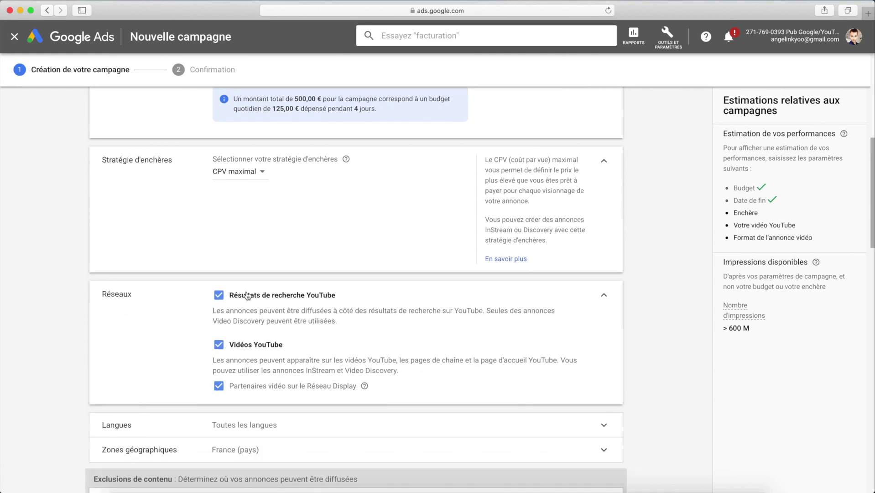
pyautogui.click(220, 386)
pyautogui.click(230, 299)
pyautogui.click(230, 299)
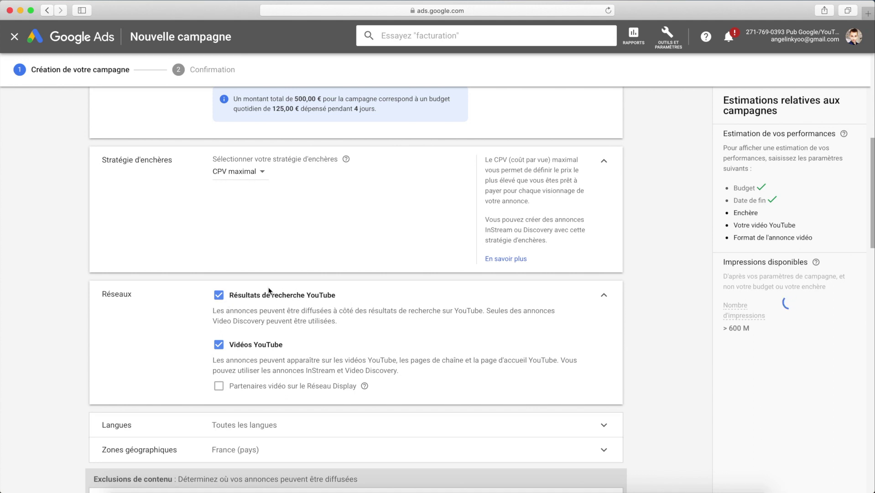
pyautogui.scroll(-5, 272, 293)
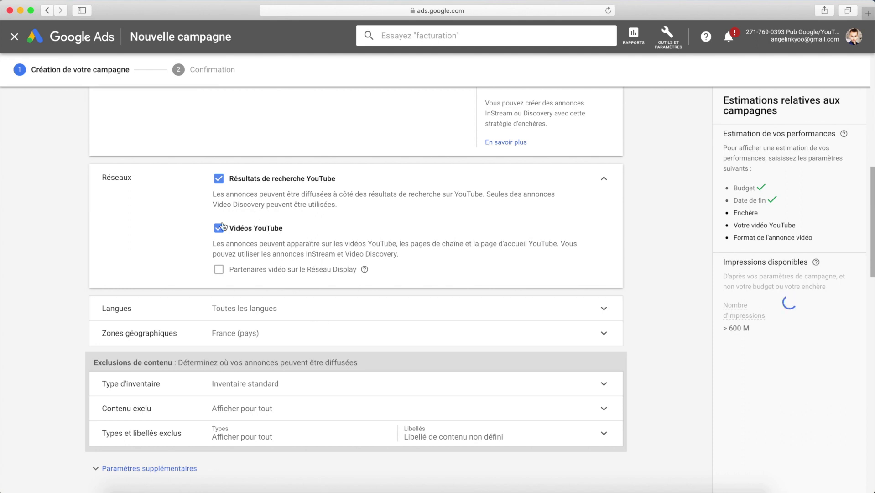
pyautogui.click(219, 228)
pyautogui.click(219, 228)
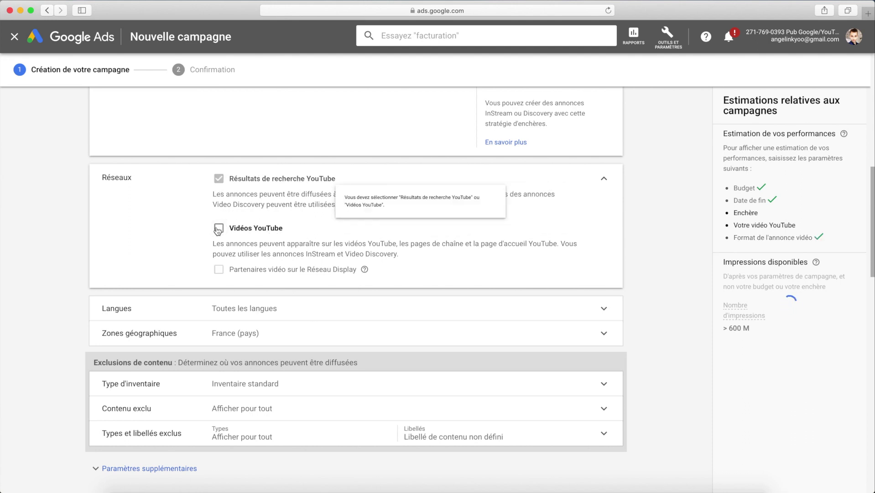
pyautogui.scroll(-1, 340, 273)
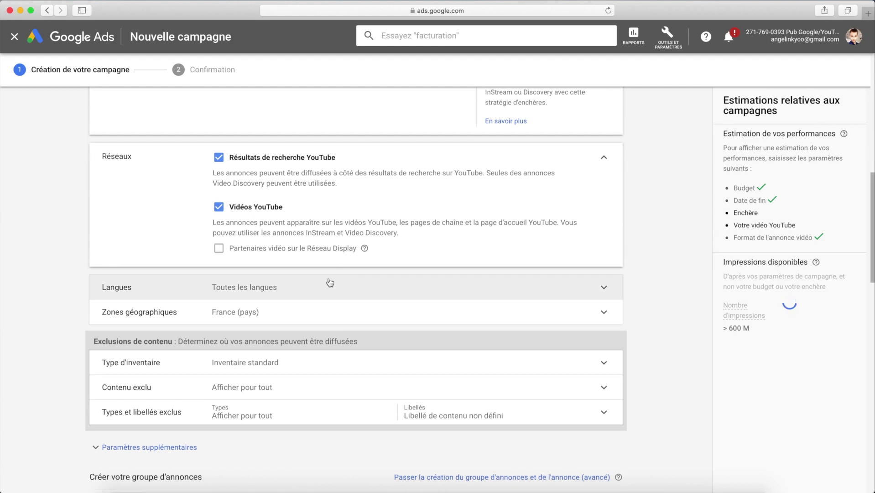
pyautogui.scroll(7, 329, 278)
# Set the campaign language to Français and target all countries and territories (Tous les pays et territoires)
pyautogui.scroll(-12, 330, 279)
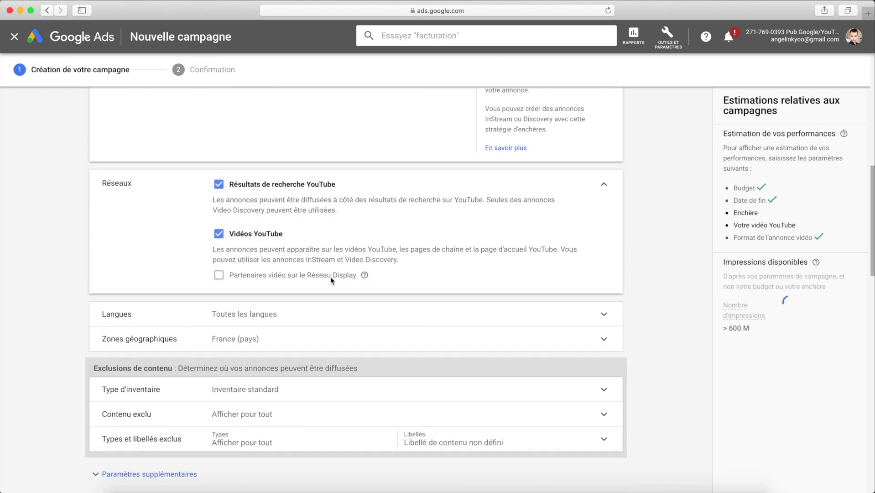
pyautogui.click(268, 131)
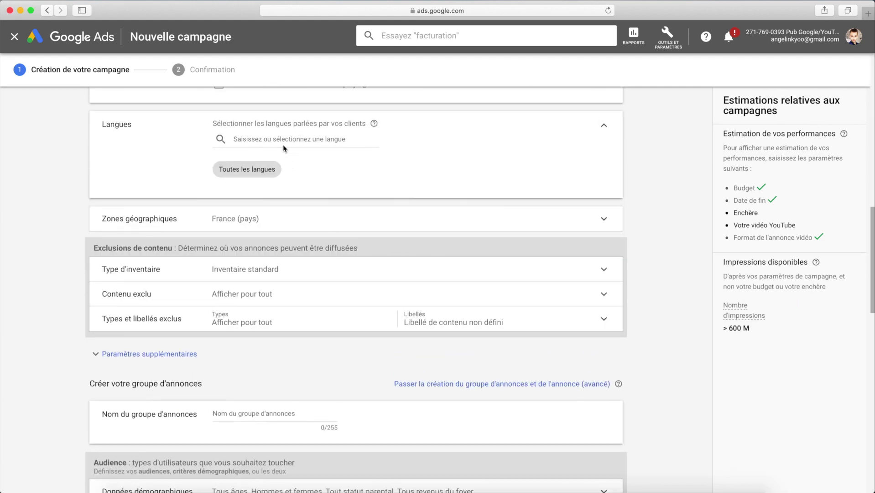
pyautogui.click(279, 139)
pyautogui.write('fr')
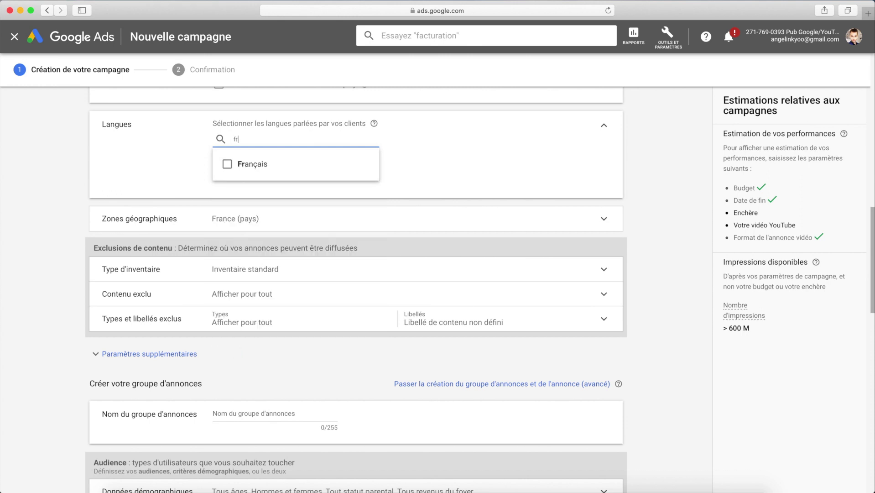
pyautogui.click(286, 171)
pyautogui.click(349, 214)
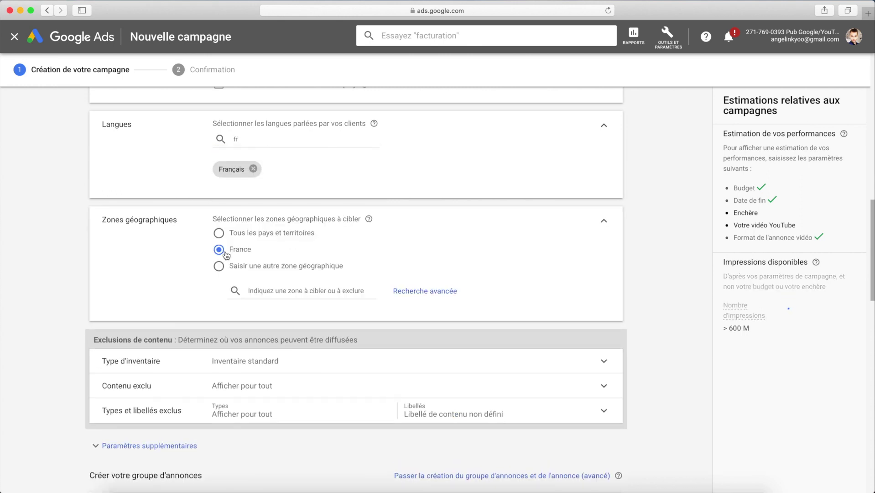
pyautogui.click(251, 235)
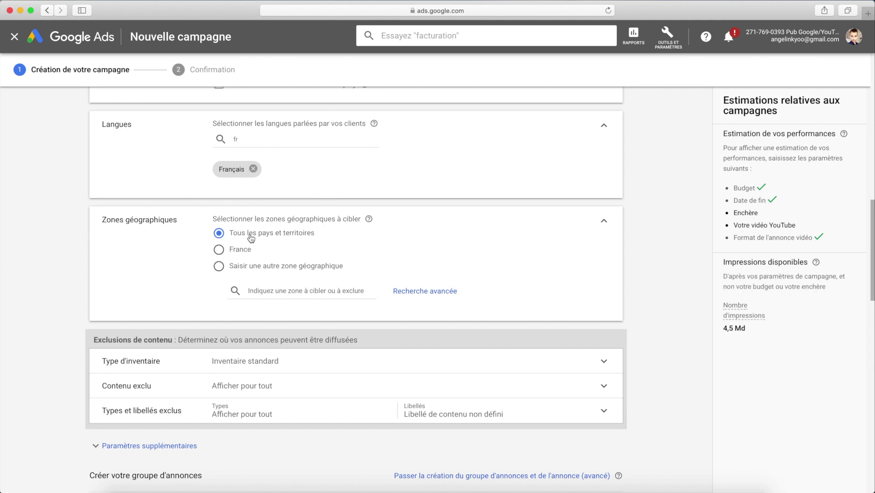
# Examine the content exclusion settings for inventory type, excluded sensitive content, and excluded types and labels
pyautogui.scroll(-5, 310, 269)
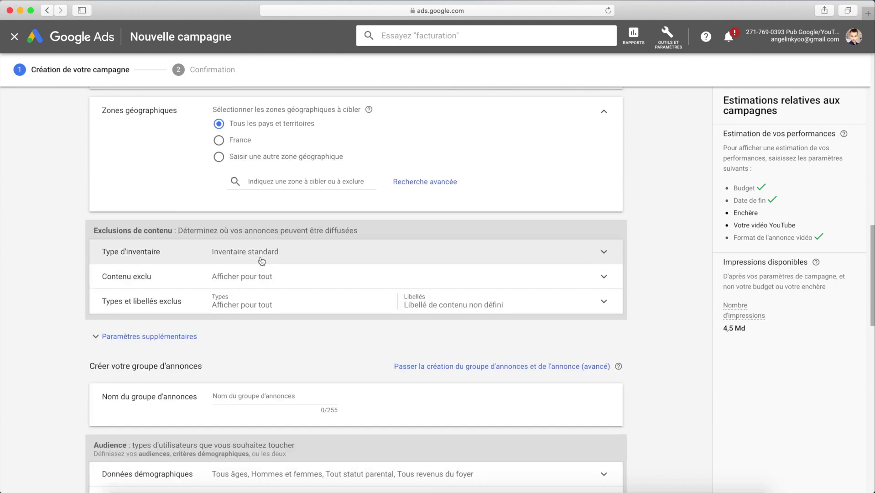
pyautogui.click(290, 255)
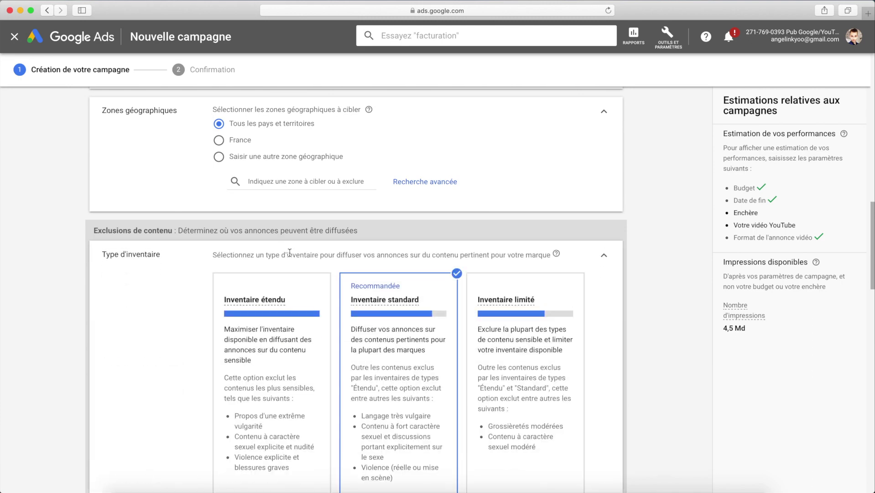
pyautogui.scroll(-5, 292, 269)
pyautogui.click(279, 267)
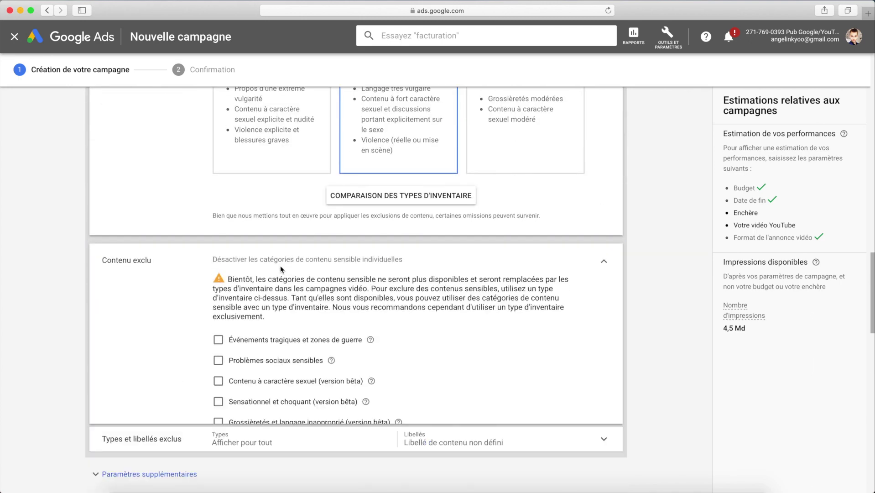
pyautogui.scroll(-3, 274, 283)
pyautogui.click(262, 338)
pyautogui.scroll(-7, 270, 335)
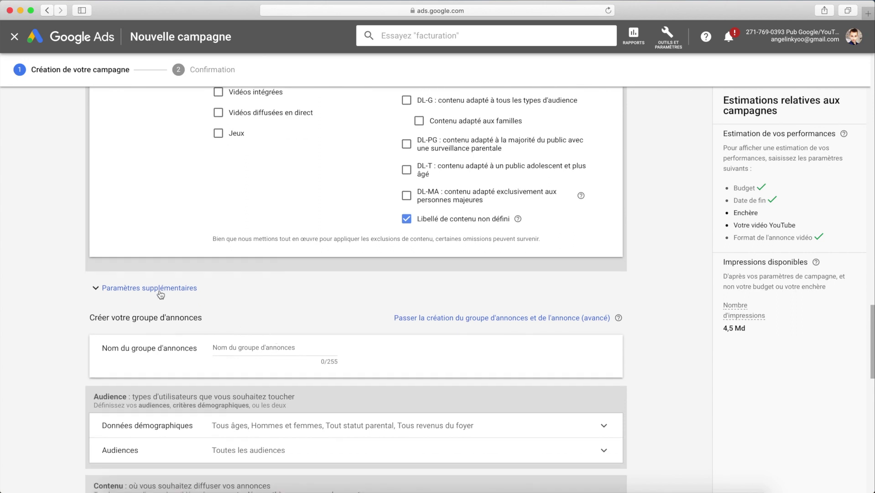
# Expand the additional campaign settings and review the device targeting options
pyautogui.click(161, 294)
pyautogui.scroll(-1, 196, 297)
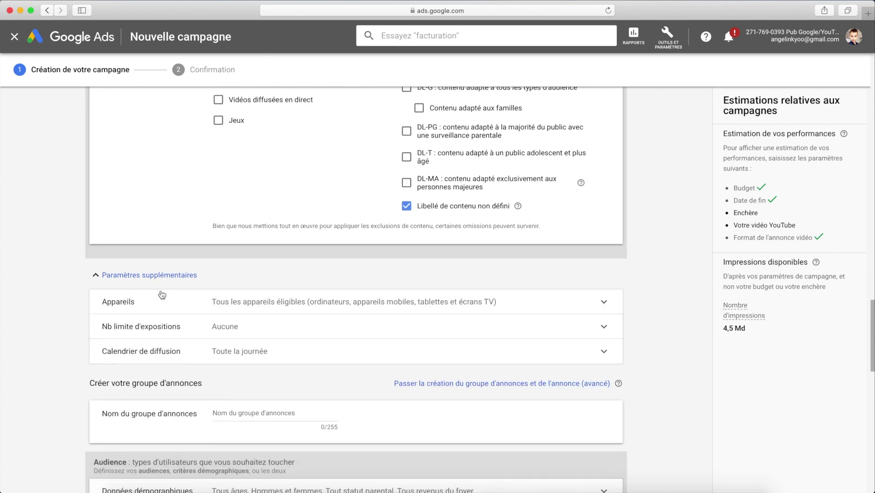
pyautogui.click(293, 294)
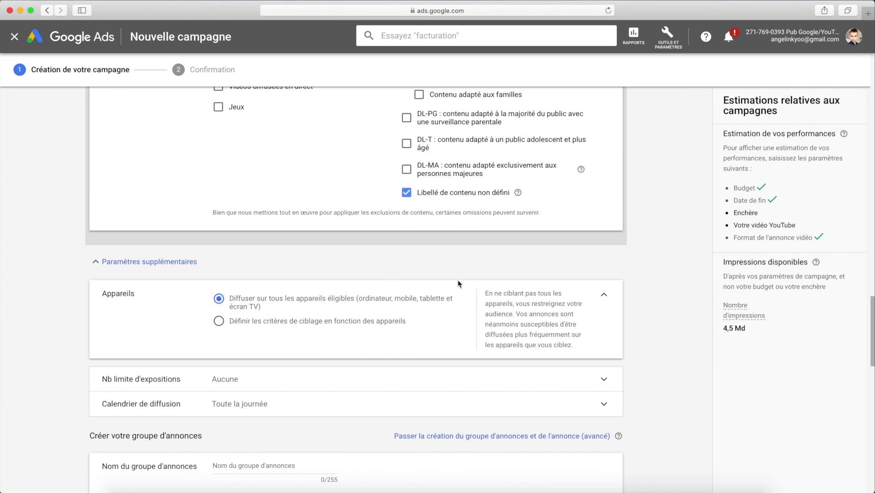
pyautogui.click(603, 294)
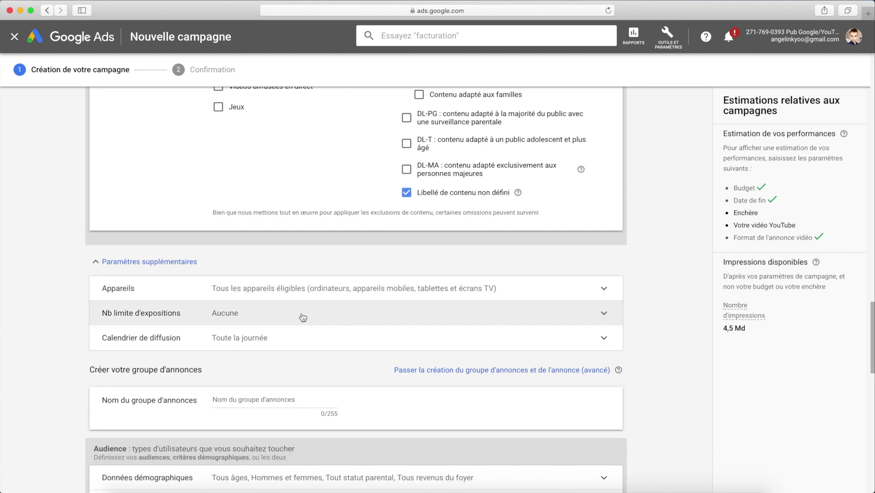
# Enable the impression frequency limit in the exposure cap settings and cap impressions at 5 par mois
pyautogui.click(297, 316)
pyautogui.scroll(-1, 334, 320)
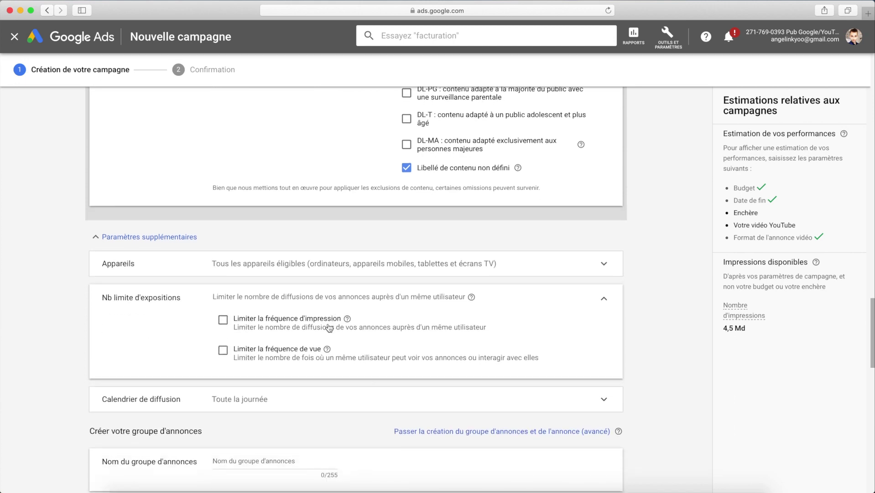
pyautogui.click(223, 319)
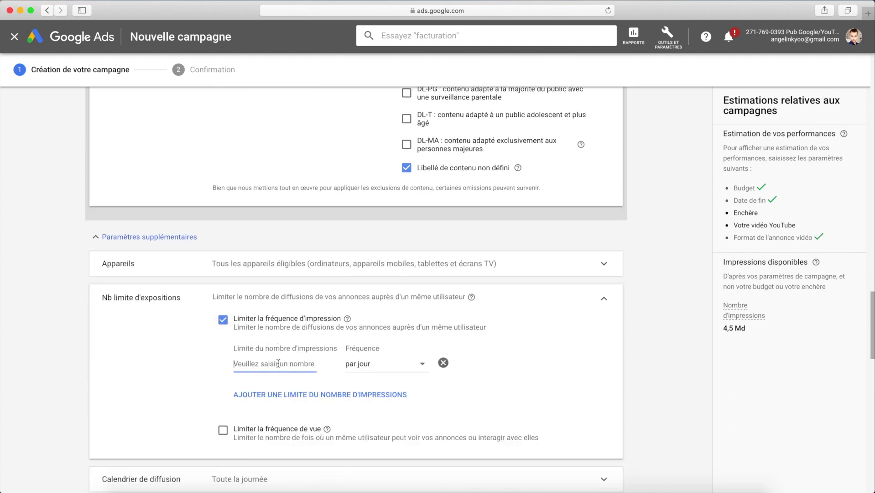
pyautogui.write('5')
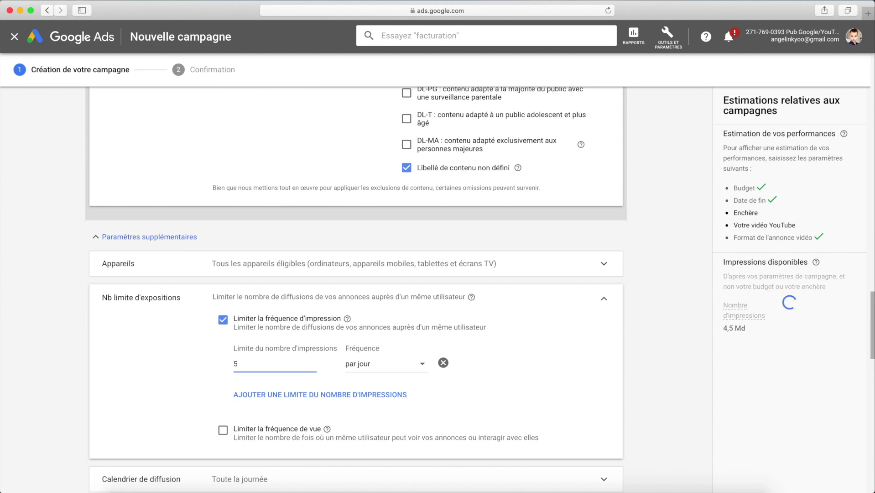
pyautogui.click(42, 369)
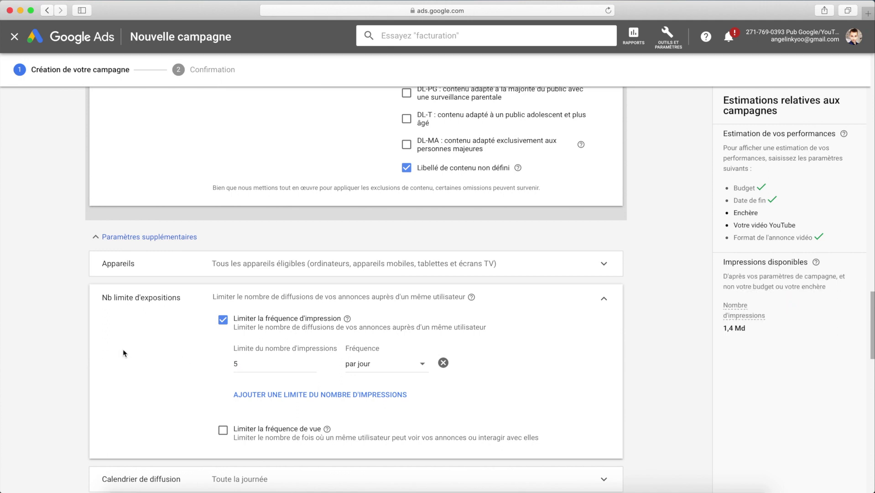
pyautogui.click(375, 363)
pyautogui.click(386, 410)
pyautogui.scroll(-5, 439, 295)
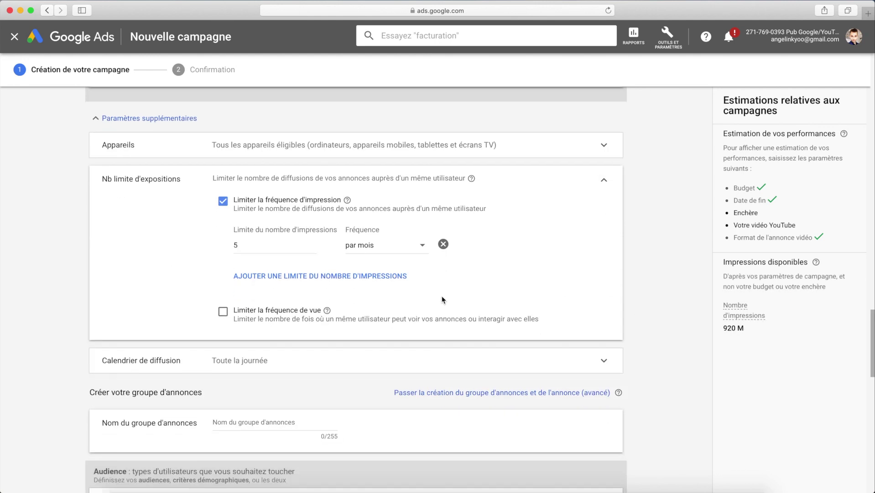
# Review the ad delivery schedule options under Calendrier de diffusion and collapse them again
pyautogui.scroll(-4, 442, 292)
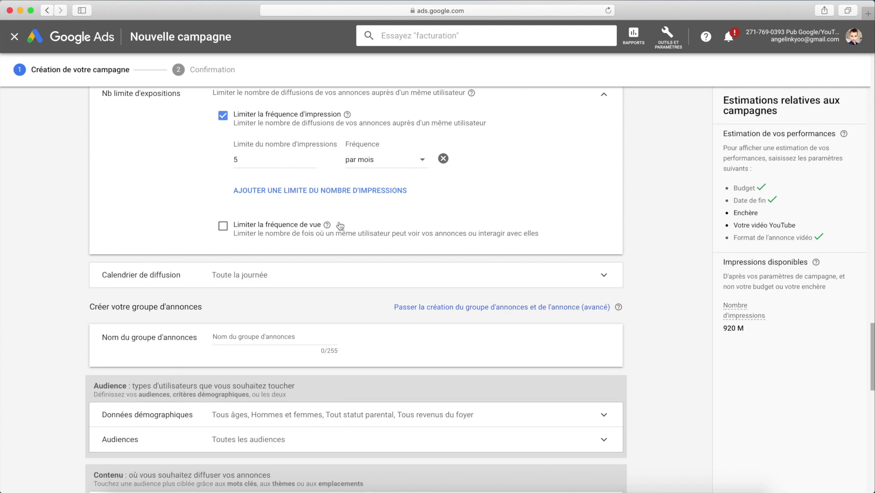
pyautogui.click(491, 269)
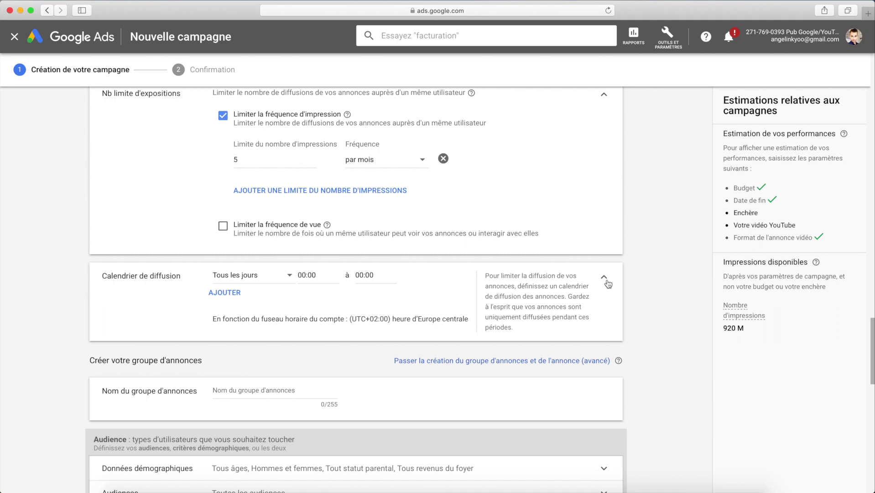
pyautogui.click(605, 279)
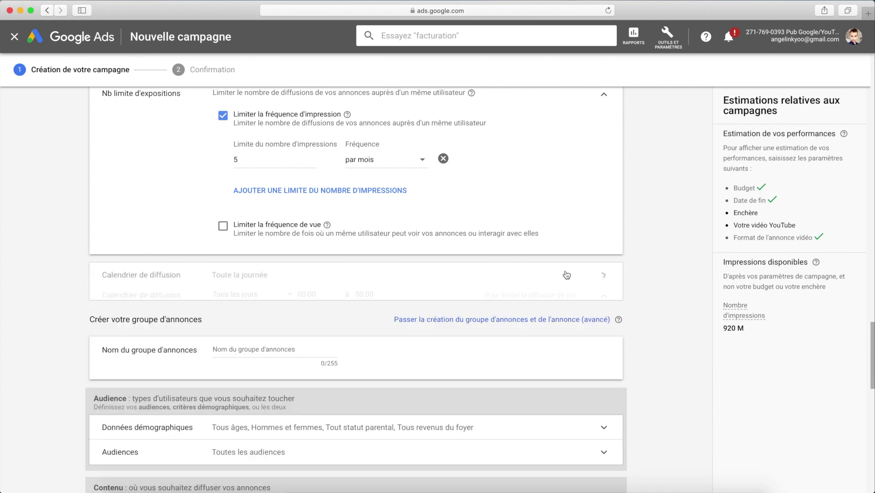
# Name the ad group "ndwoenfoawn"
pyautogui.scroll(-5, 296, 315)
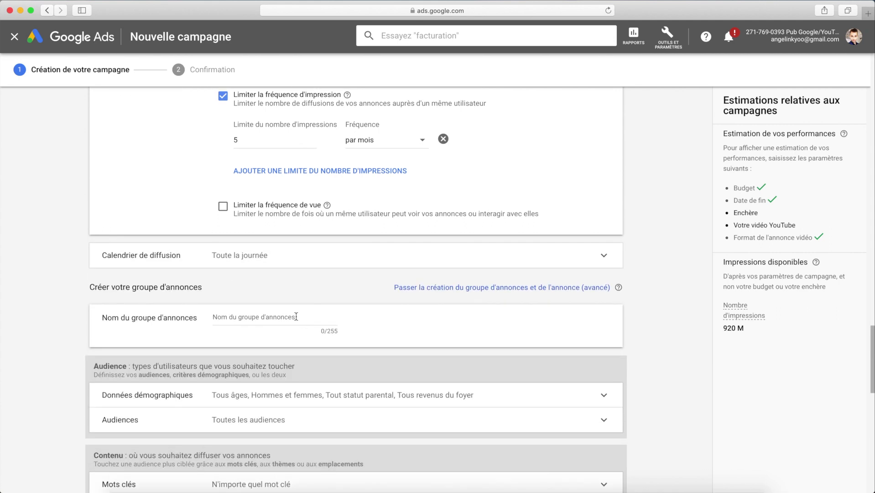
pyautogui.click(247, 228)
pyautogui.write('ndwoenfoawn')
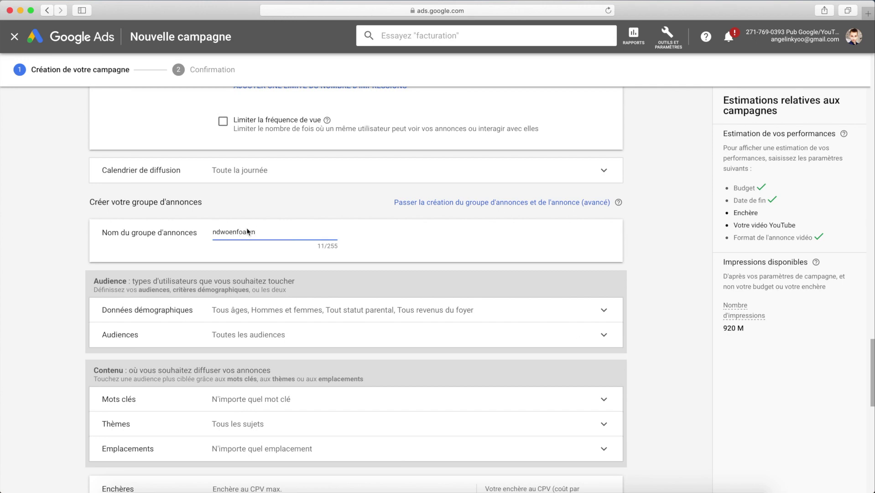
# Restrict the ad group's demographics to Homme and the 18–24 and 25–34 age ranges, excluding unknown gender and age
pyautogui.scroll(-4, 273, 234)
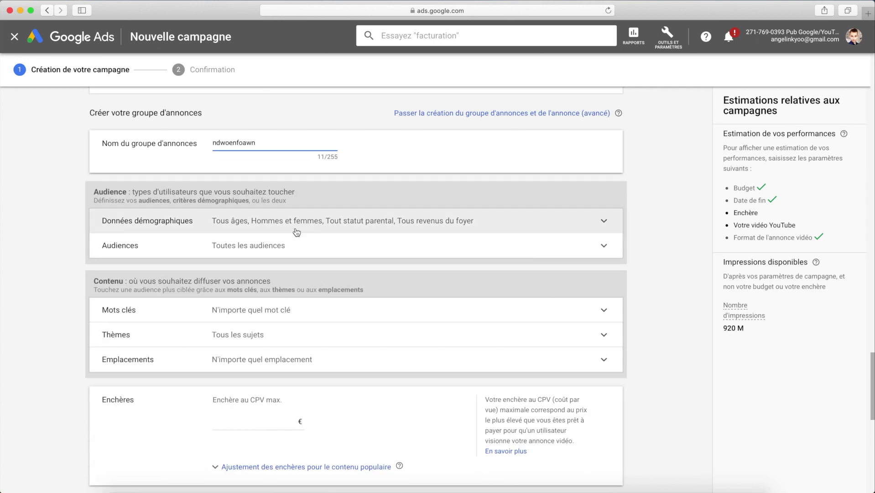
pyautogui.click(295, 230)
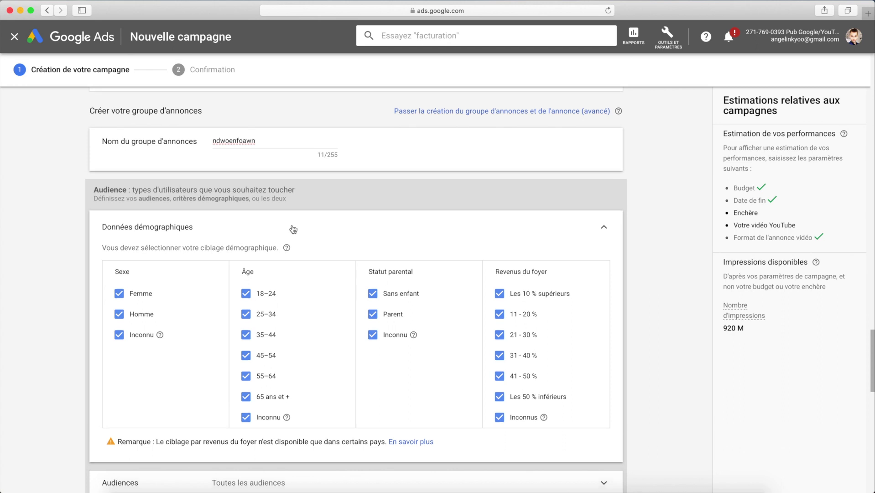
pyautogui.scroll(-3, 293, 229)
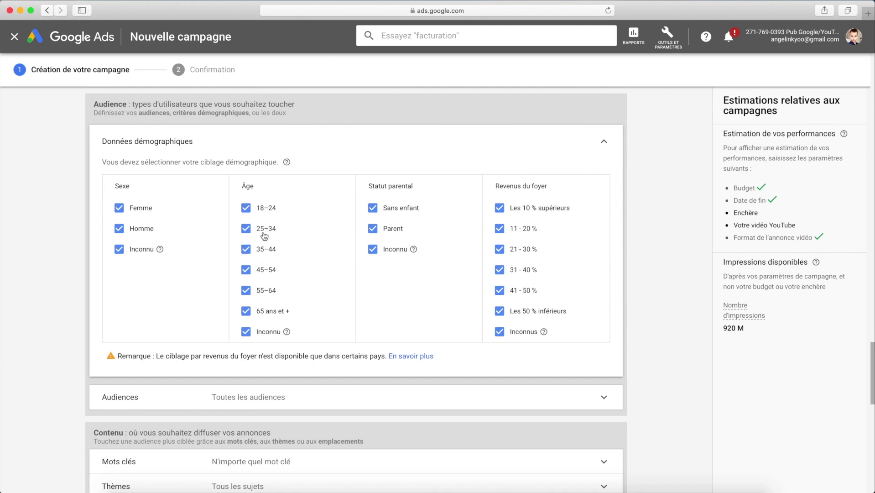
pyautogui.click(121, 209)
pyautogui.click(119, 248)
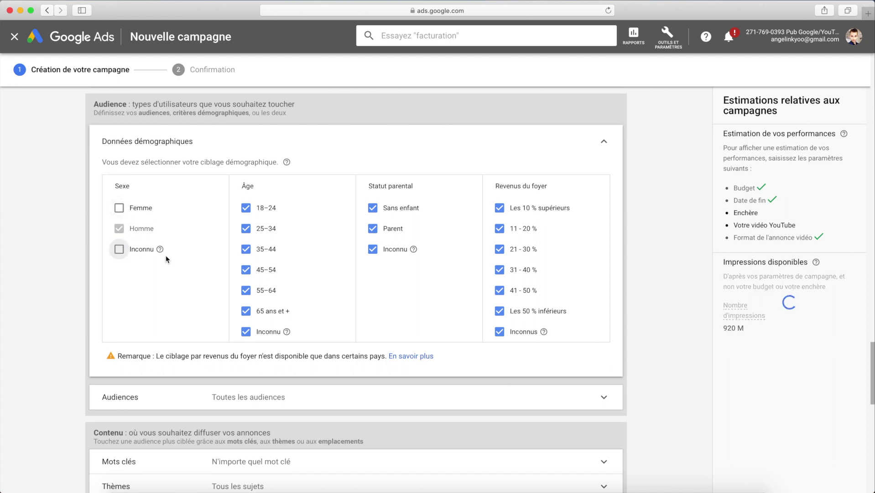
pyautogui.click(246, 249)
pyautogui.click(247, 269)
pyautogui.click(246, 290)
pyautogui.click(246, 311)
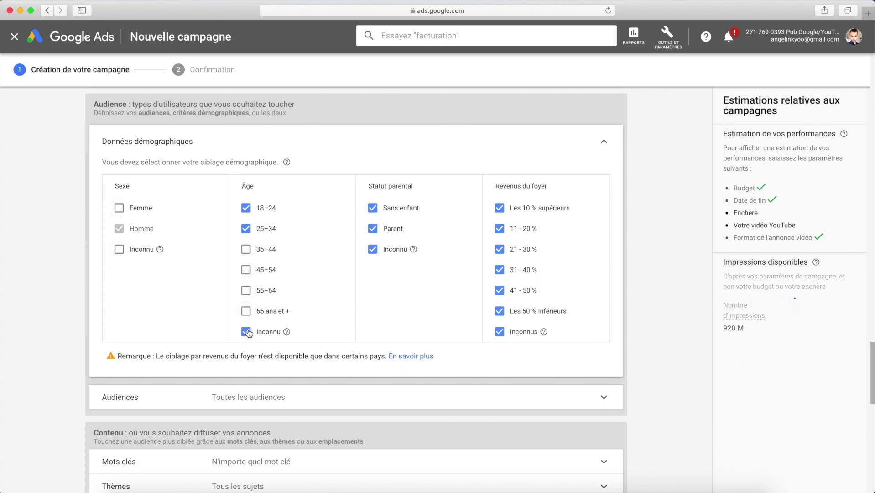
pyautogui.click(246, 331)
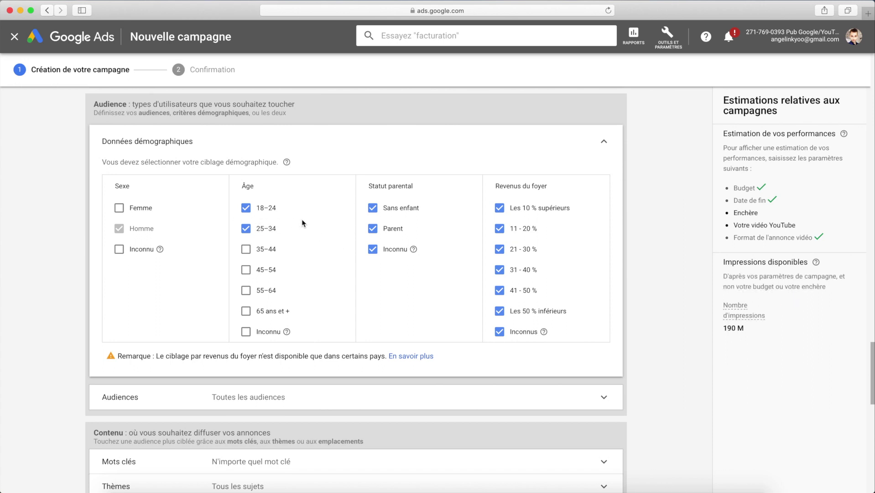
# Target the two YouTube user audiences: Remarketing vidéo visionné and the channel audience listed above it
pyautogui.scroll(-3, 302, 223)
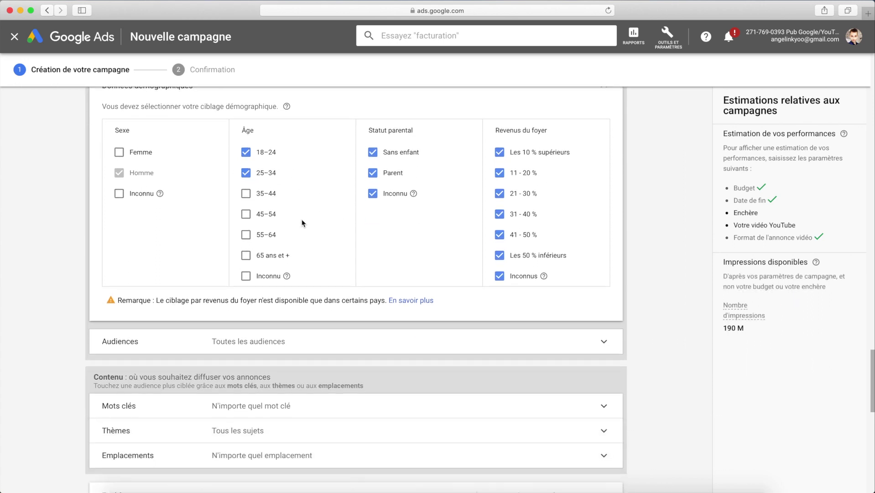
pyautogui.scroll(-5, 302, 223)
pyautogui.click(301, 225)
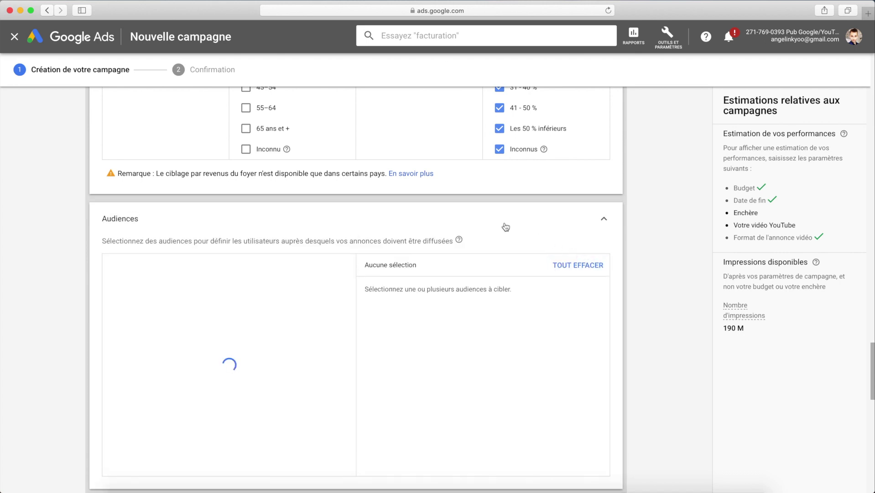
pyautogui.scroll(-3, 497, 230)
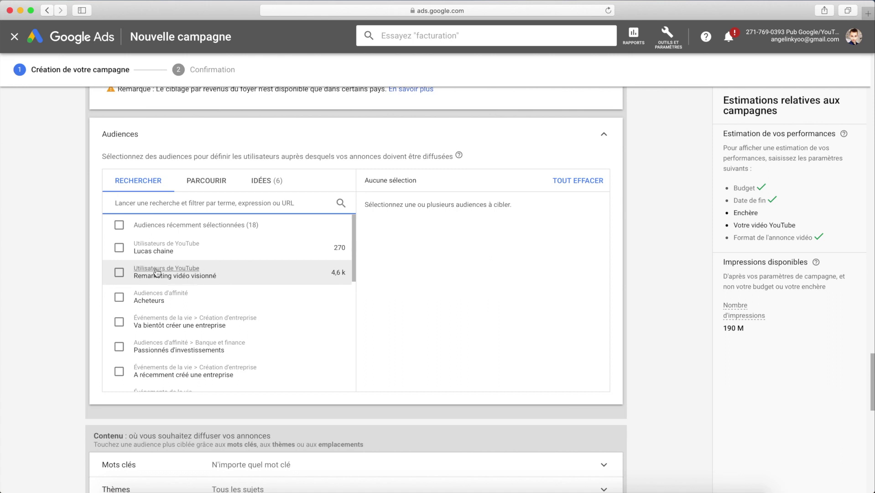
pyautogui.click(120, 273)
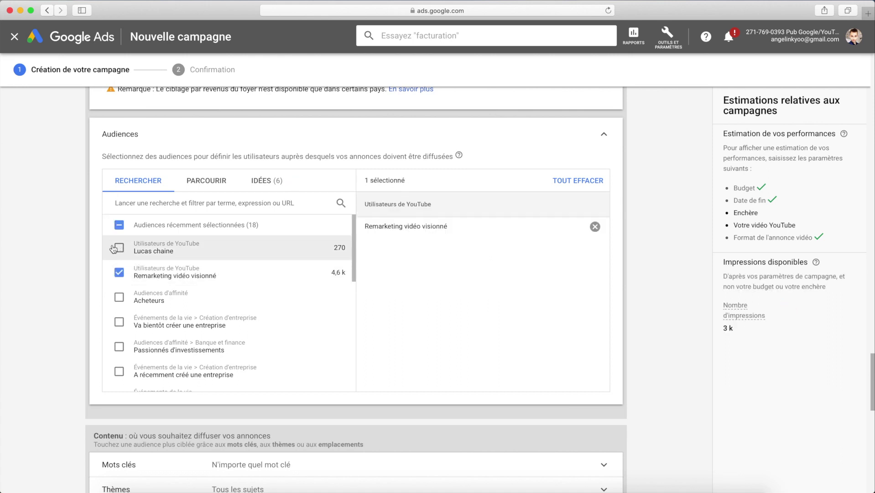
pyautogui.click(114, 248)
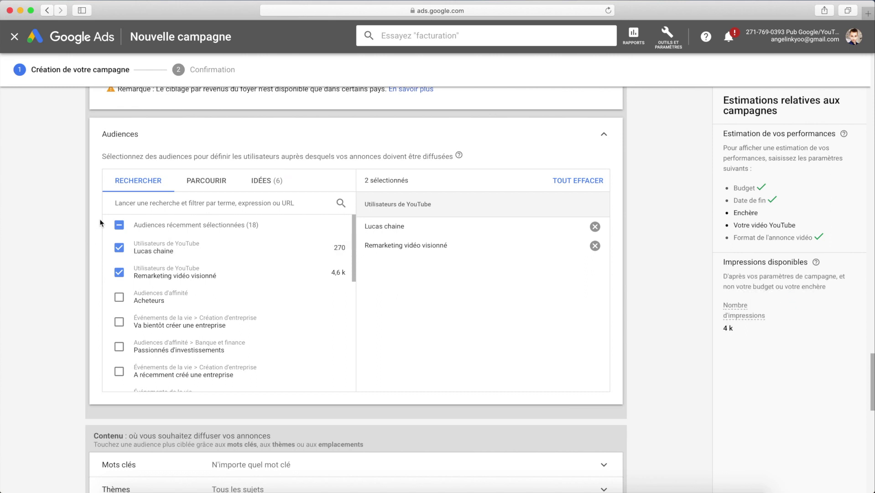
# Set the maximum CPV bid to 0,11 € and expand the bid adjustment for popular content
pyautogui.scroll(-5, 99, 219)
pyautogui.scroll(-5, 193, 215)
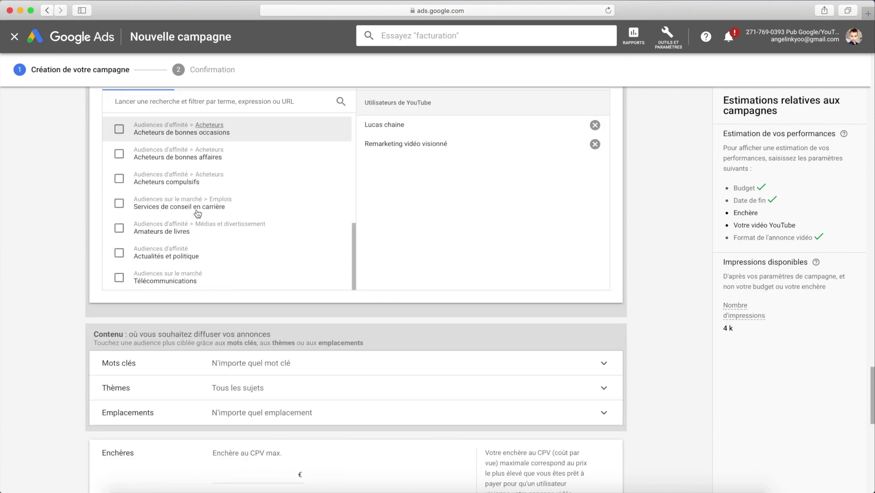
pyautogui.scroll(-5, 198, 213)
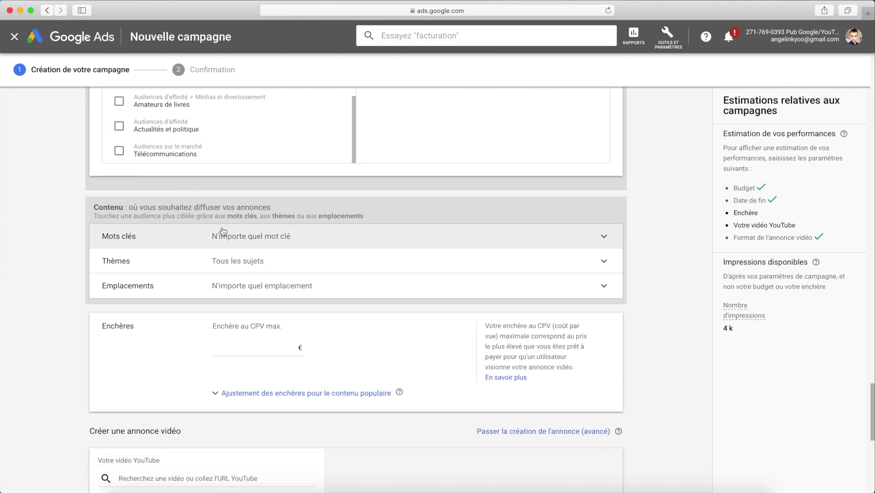
pyautogui.scroll(-3, 223, 230)
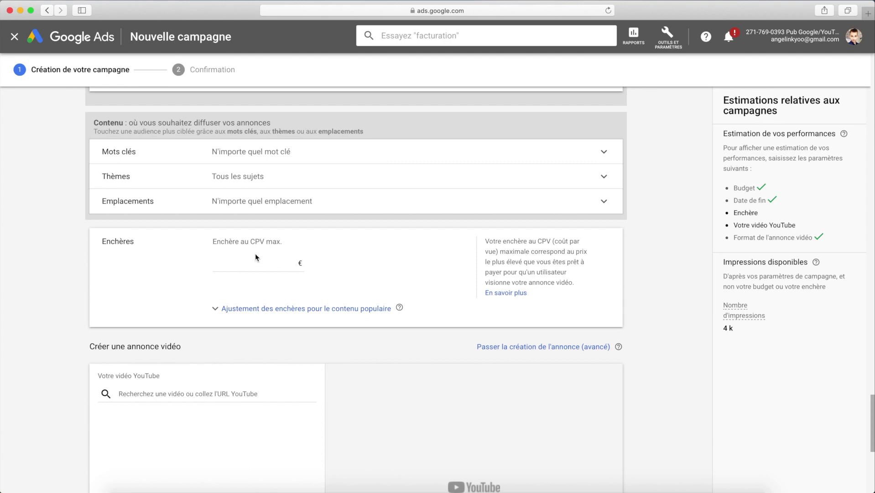
pyautogui.scroll(10, 255, 252)
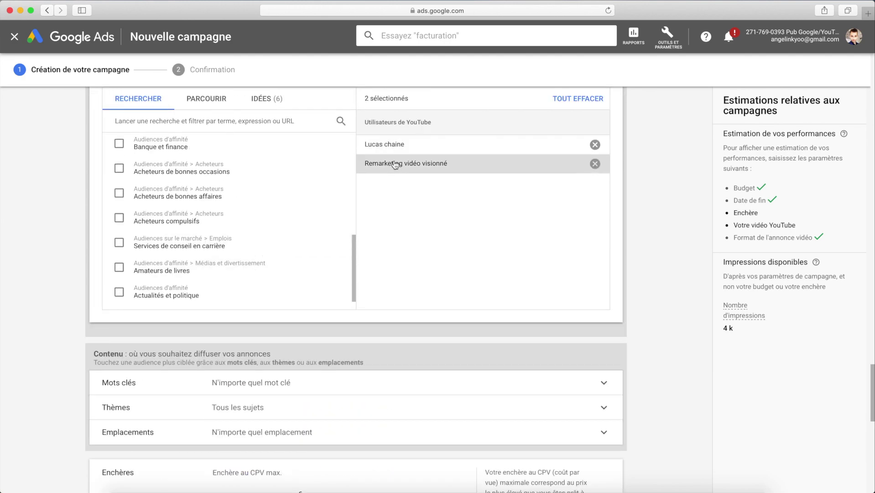
pyautogui.scroll(-5, 397, 214)
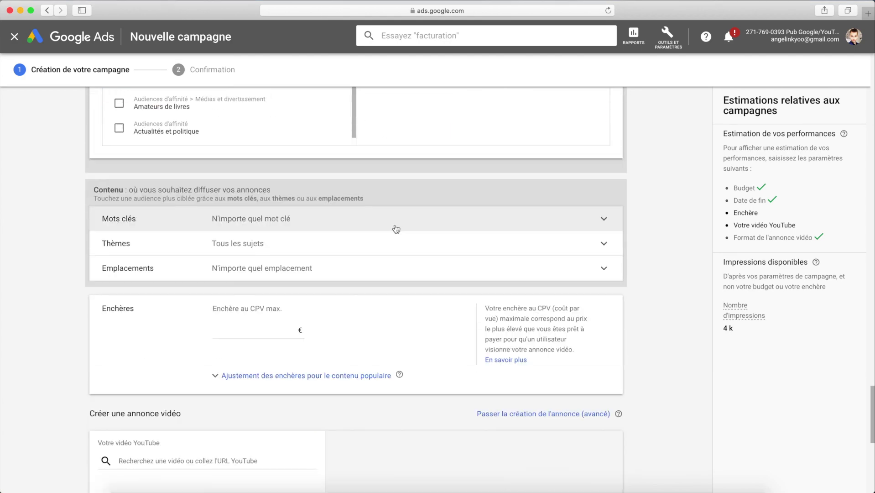
pyautogui.scroll(-2, 395, 229)
pyautogui.click(308, 251)
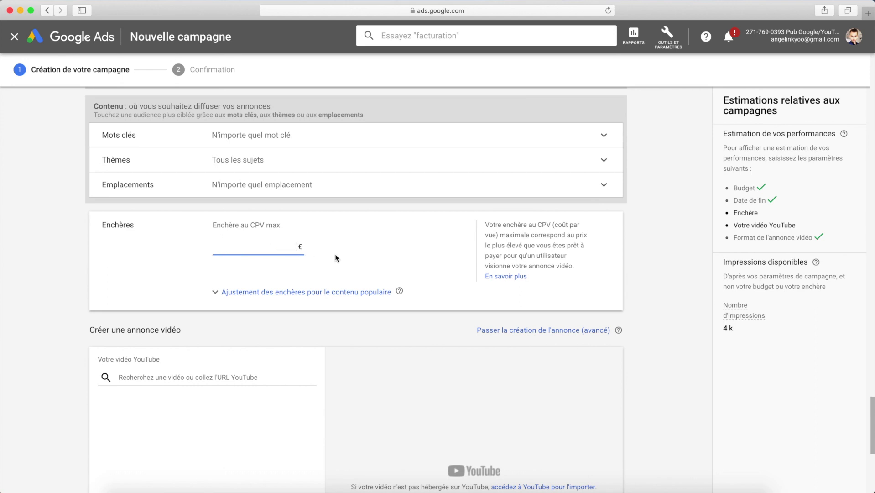
pyautogui.write('0,11')
pyautogui.scroll(-1, 343, 240)
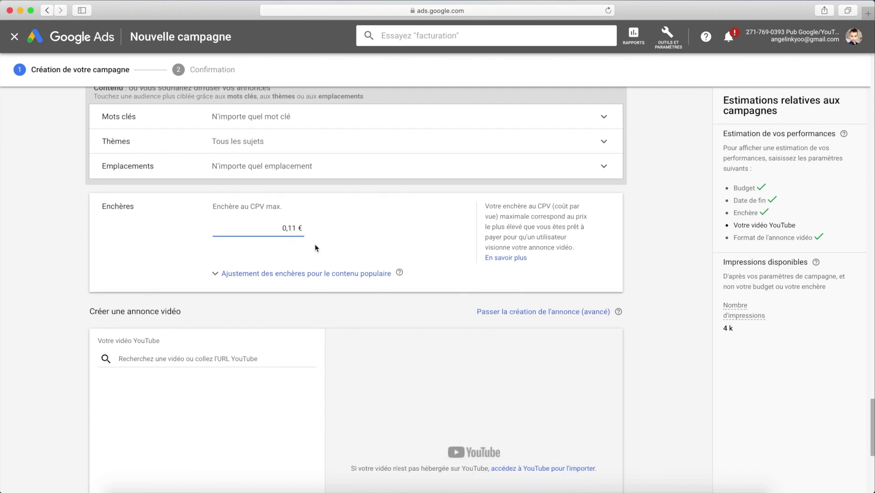
pyautogui.click(237, 274)
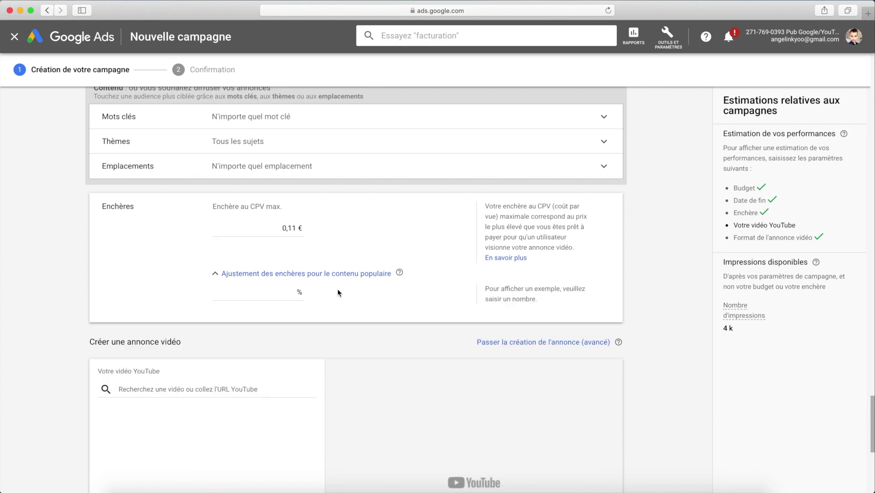
# Search for the ad's YouTube video by the creator's name and select the "Pas d'excuses" video
pyautogui.scroll(-5, 338, 292)
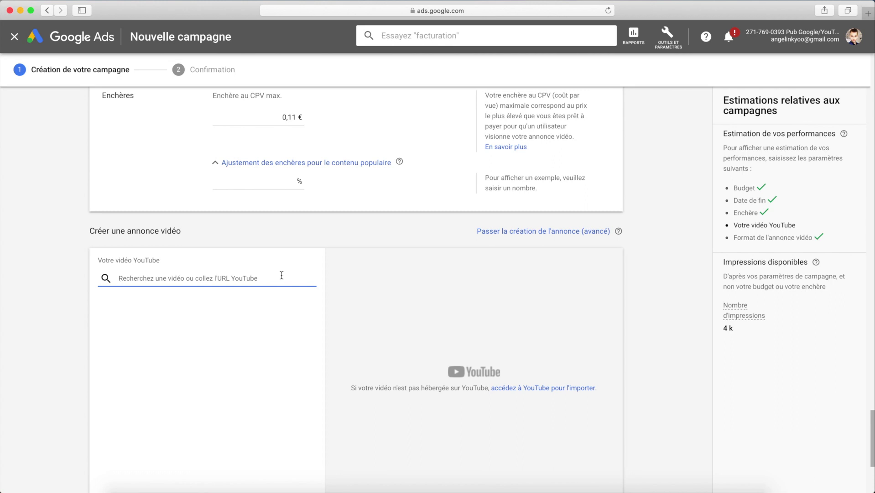
pyautogui.write('lu')
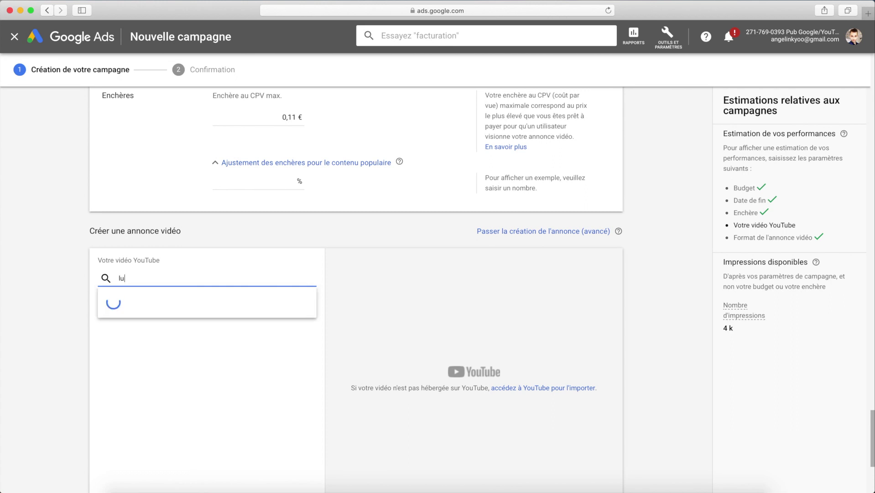
pyautogui.write('cas heintz')
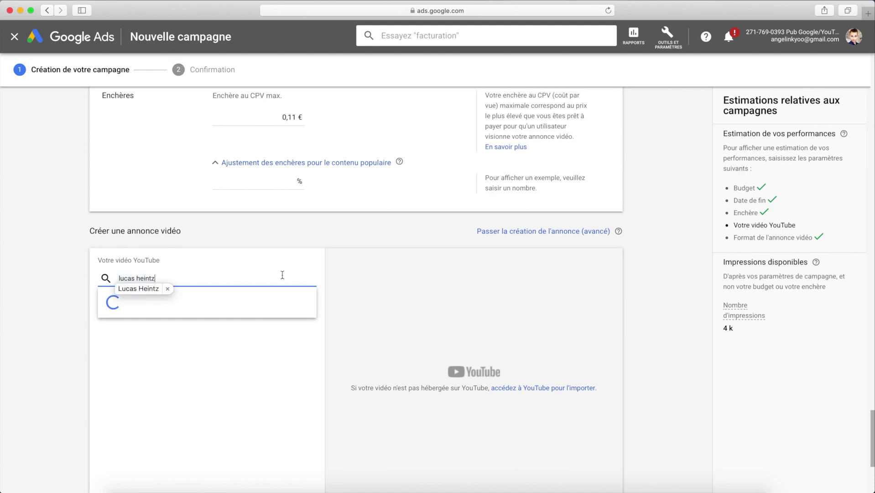
pyautogui.press('Down')
pyautogui.press('Return')
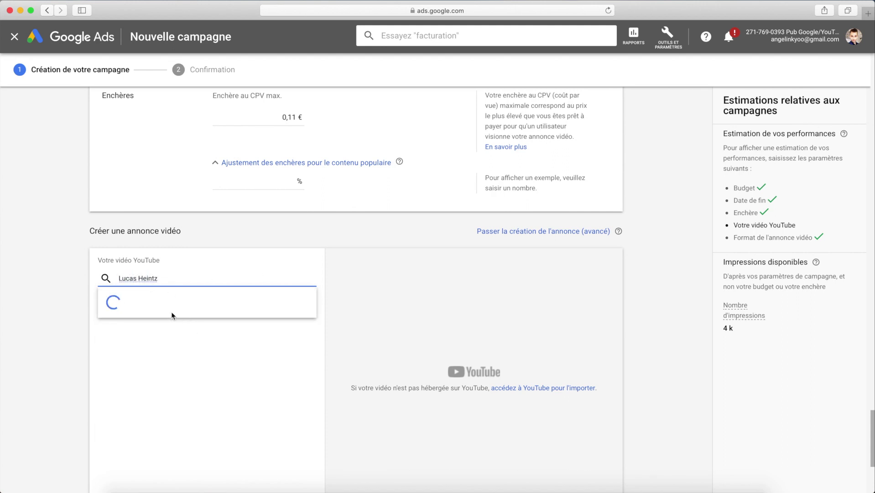
pyautogui.click(146, 311)
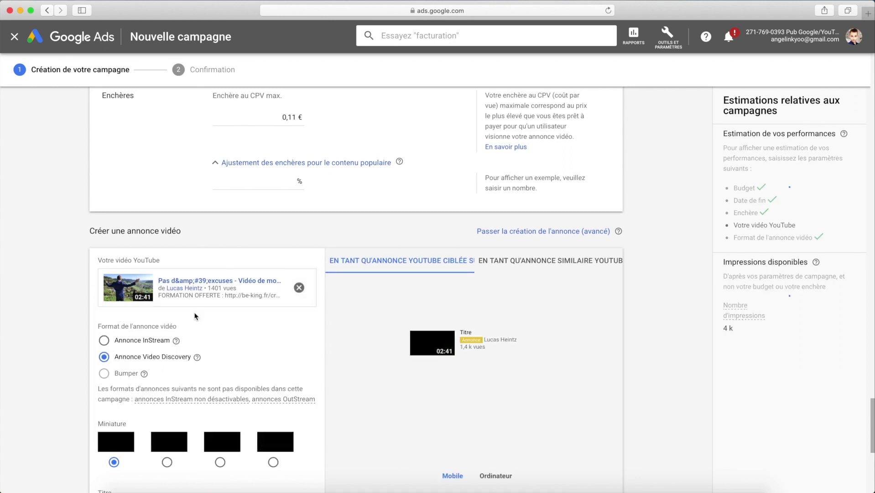
pyautogui.scroll(-3, 245, 321)
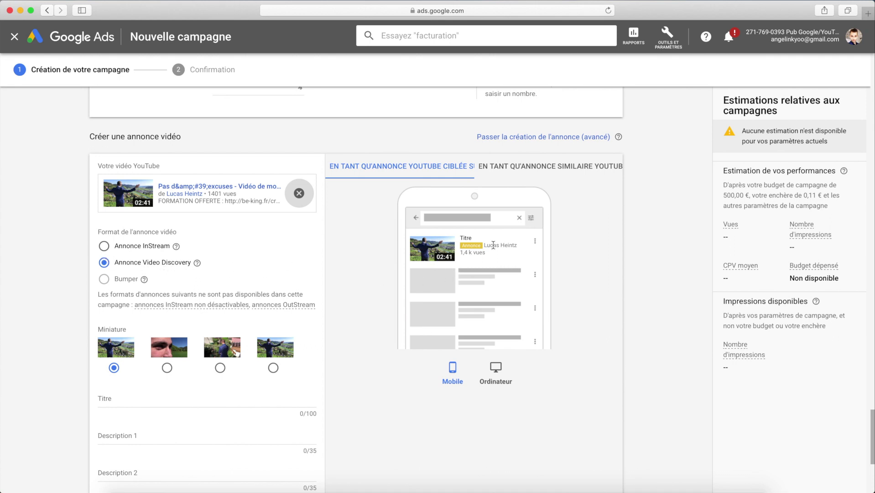
# Compare the ad's InStream preview on mobile and desktop with its Video Discovery preview, ending with the Video Discovery format selected
pyautogui.click(494, 377)
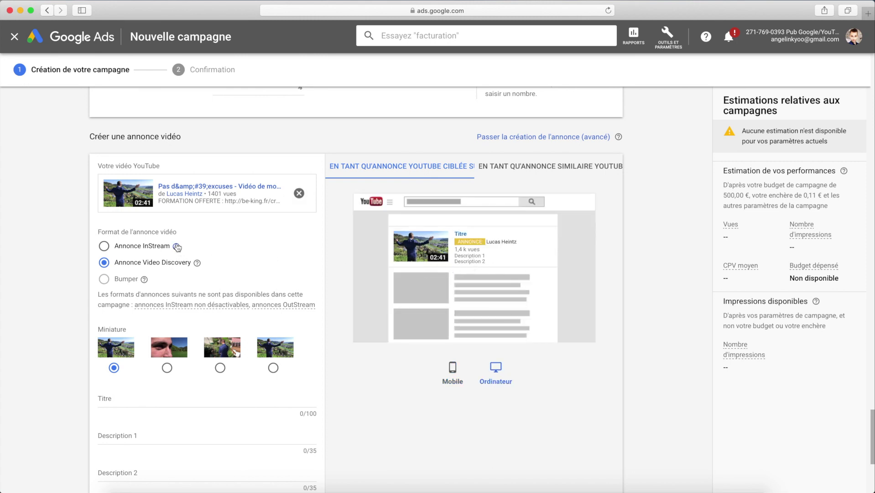
pyautogui.click(104, 246)
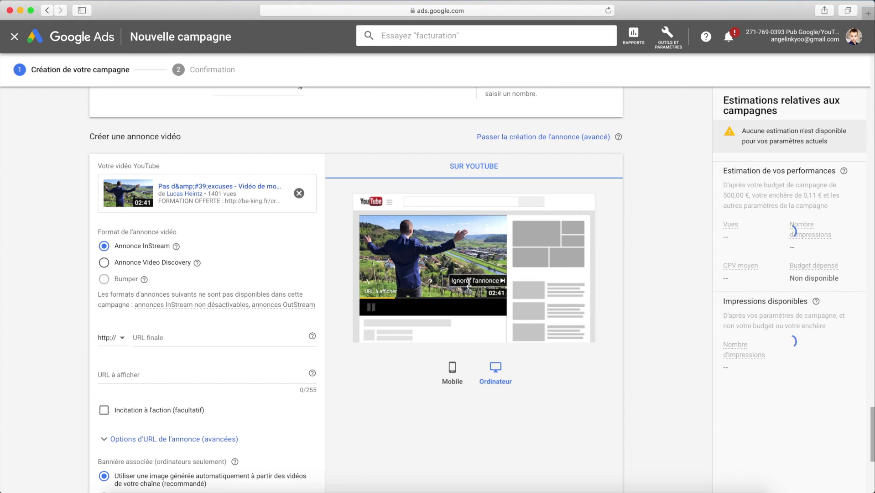
pyautogui.click(463, 366)
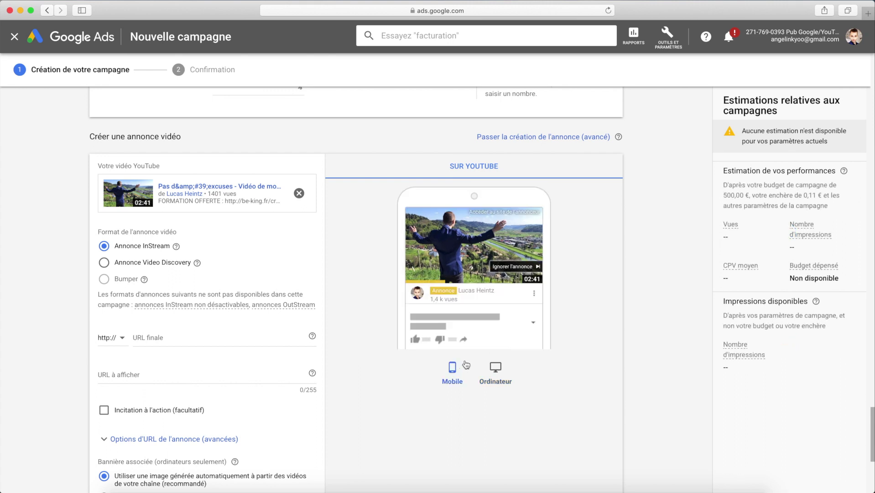
pyautogui.click(489, 375)
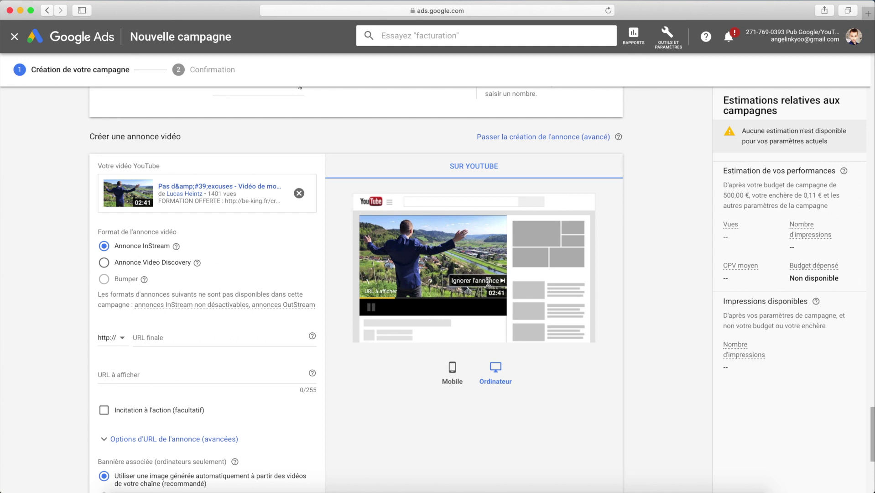
pyautogui.click(104, 262)
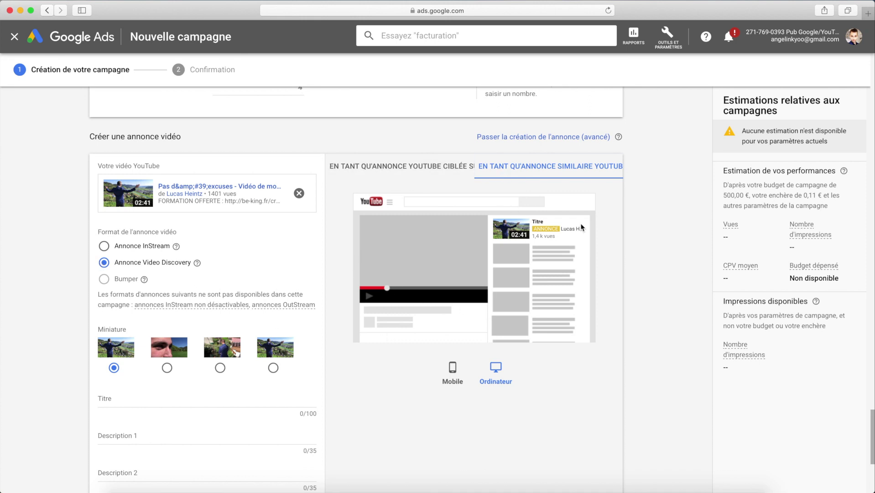
# Review the ad form and leave the new campaign's creation without saving it, returning to the all-campaigns overview
pyautogui.scroll(-5, 550, 298)
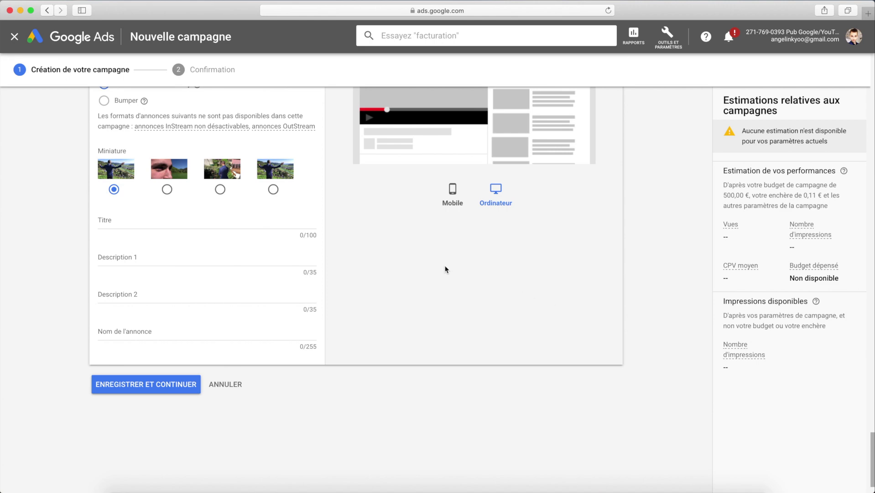
pyautogui.scroll(6, 393, 245)
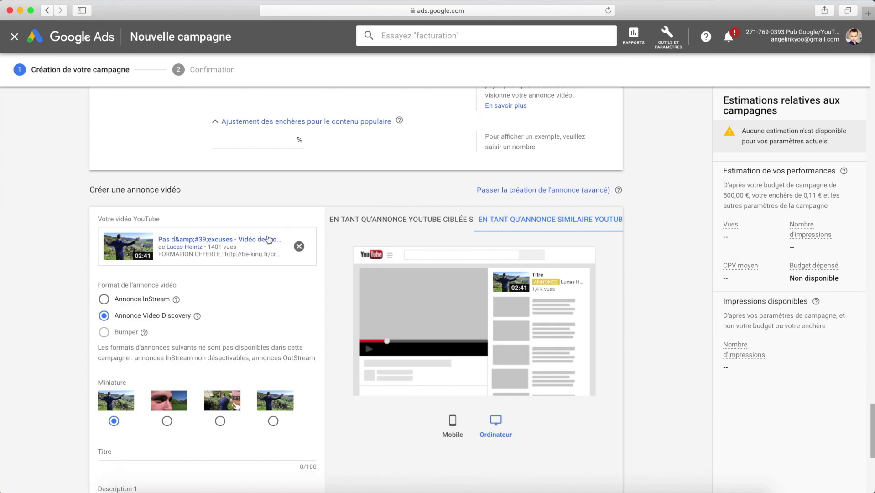
pyautogui.scroll(-7, 274, 241)
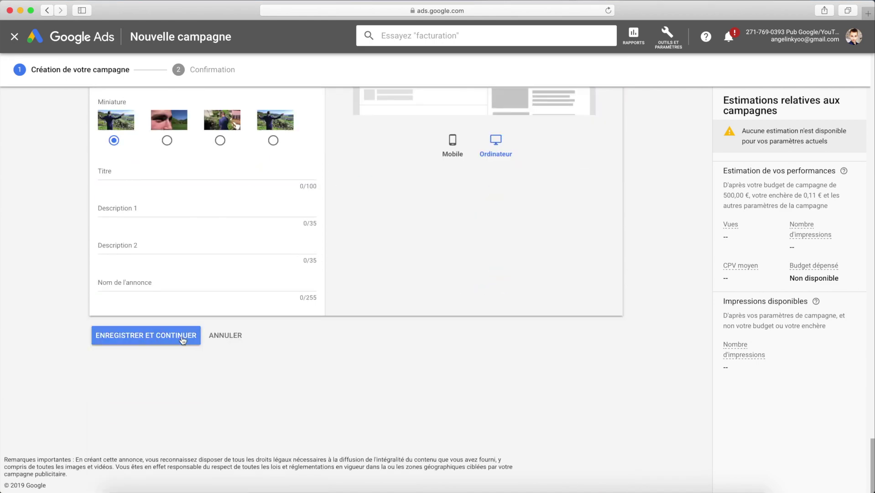
pyautogui.scroll(15, 372, 292)
pyautogui.scroll(20, 377, 276)
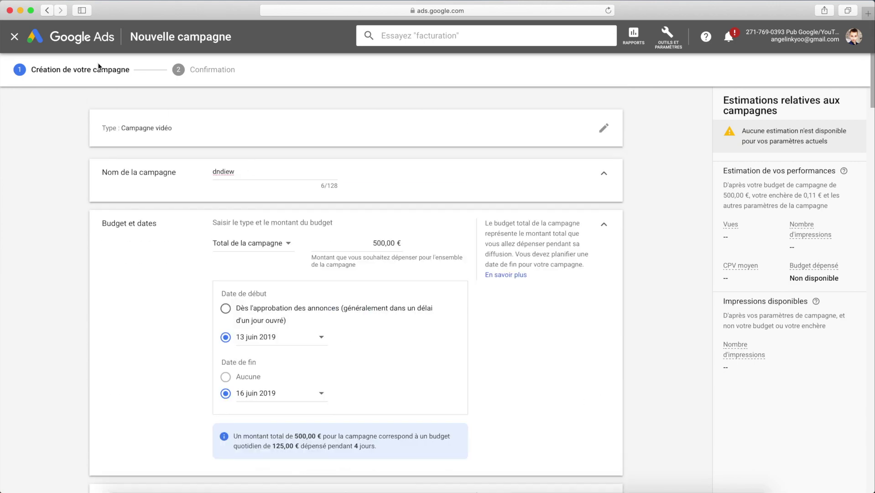
pyautogui.click(72, 40)
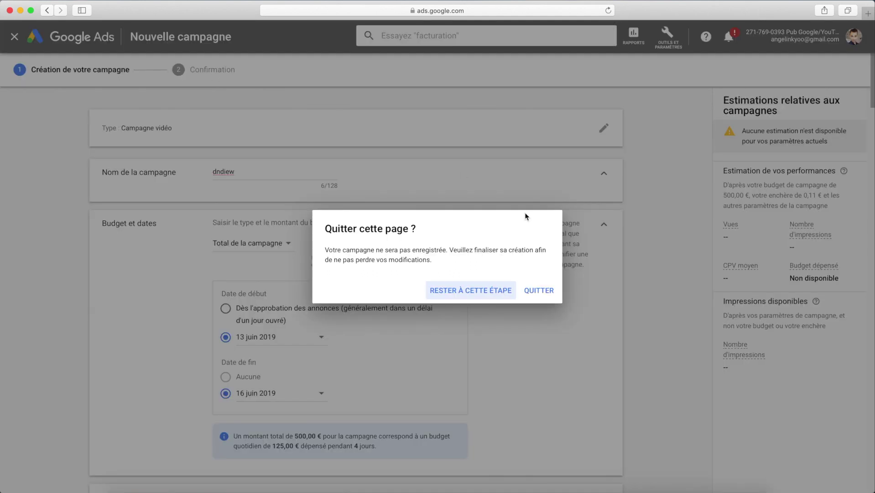
pyautogui.click(531, 294)
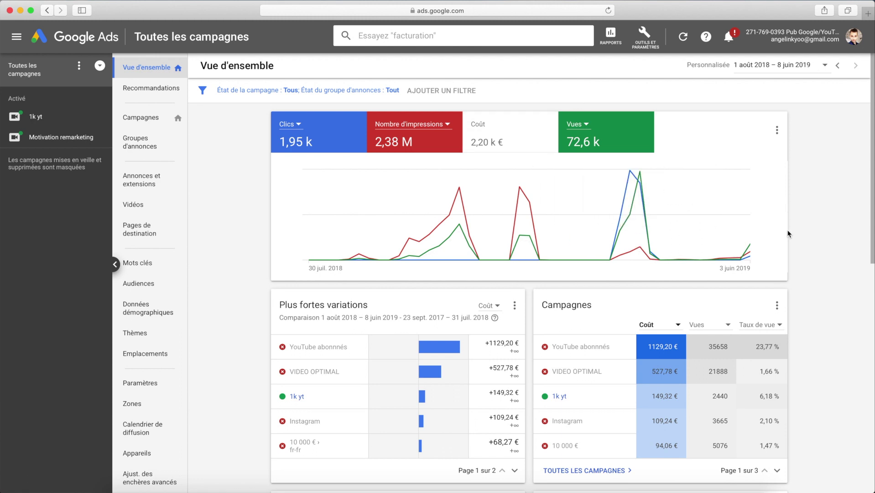
# Look over the performance overview of all campaigns and open the overview of the 1k yt campaign
pyautogui.scroll(-1, 770, 238)
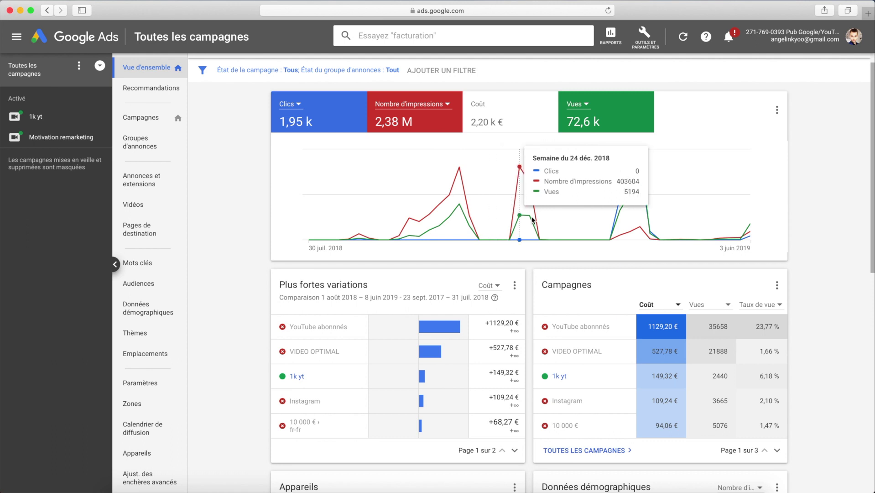
pyautogui.scroll(-3, 550, 225)
pyautogui.scroll(-1, 550, 225)
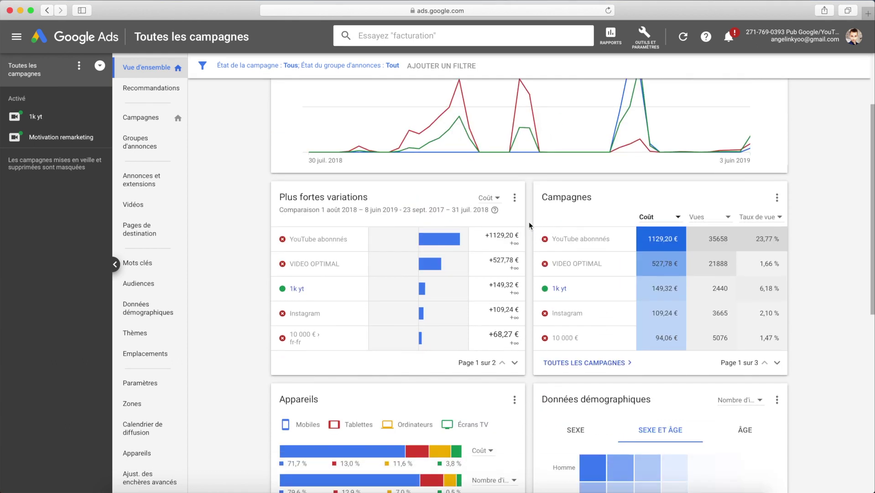
pyautogui.scroll(5, 524, 217)
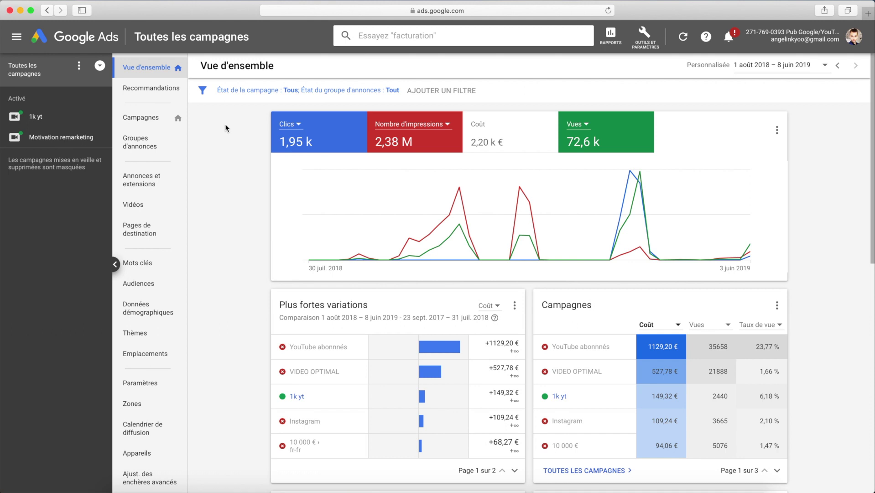
pyautogui.click(47, 117)
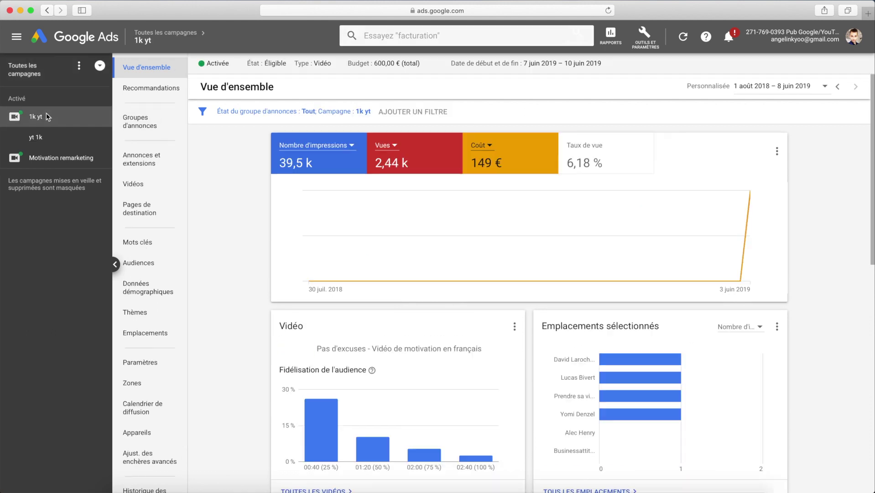